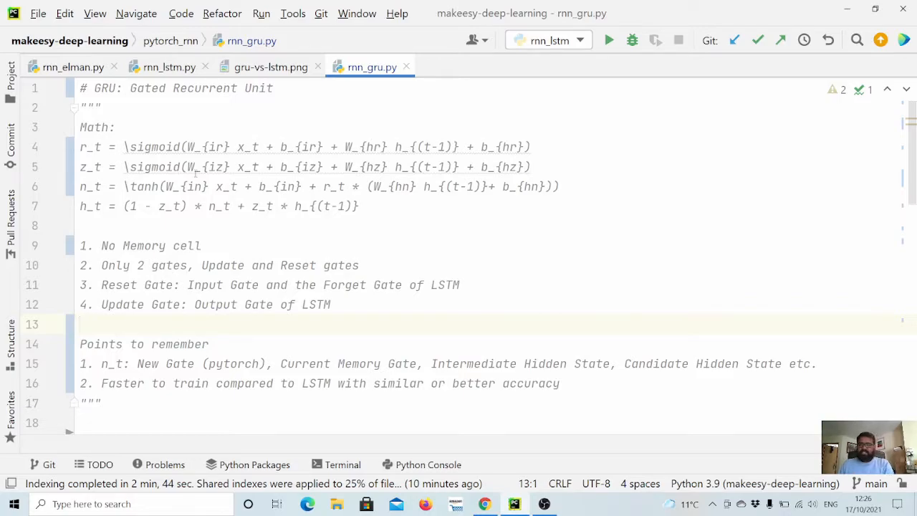
Step: Review the LSTM vs GRU diagram and the r_t, h_t, z_t terms in the GRU equations
{"action": "left_click", "coordinate": [270, 66]}
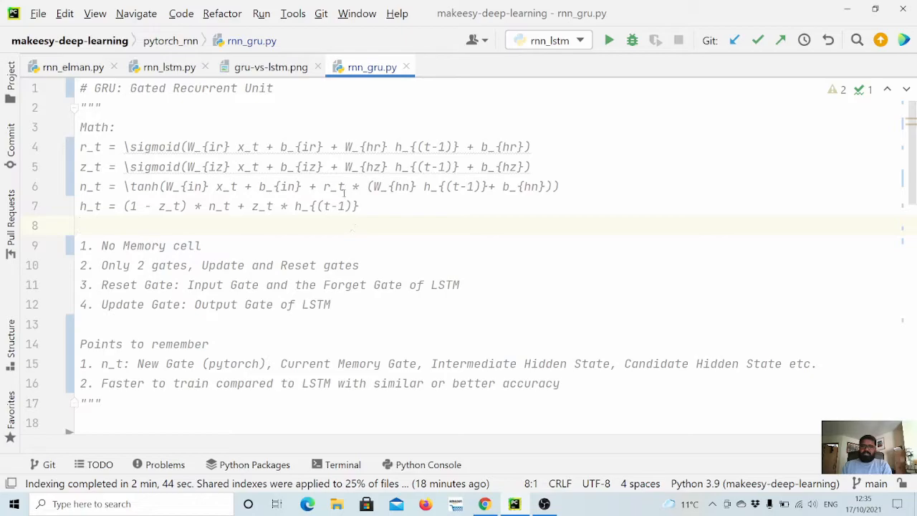
{"action": "double_click", "coordinate": [334, 186]}
{"action": "left_click", "coordinate": [294, 226]}
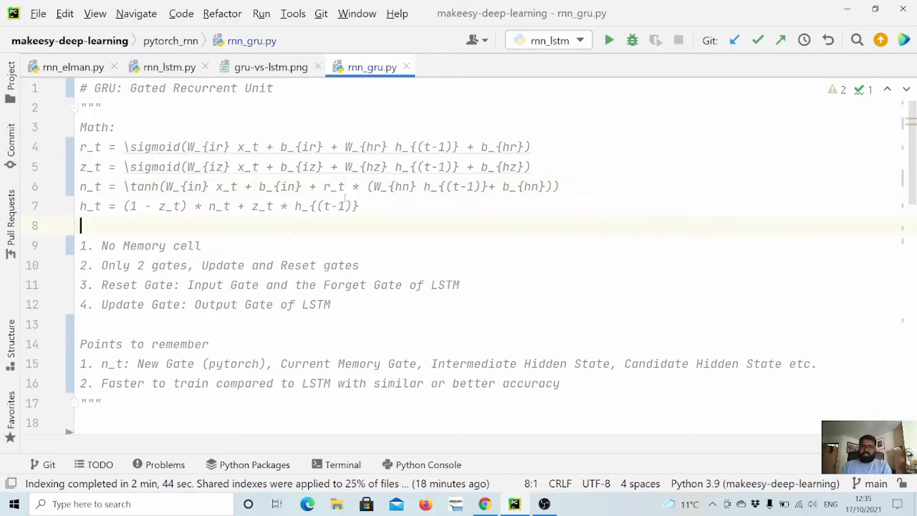
{"action": "double_click", "coordinate": [337, 186]}
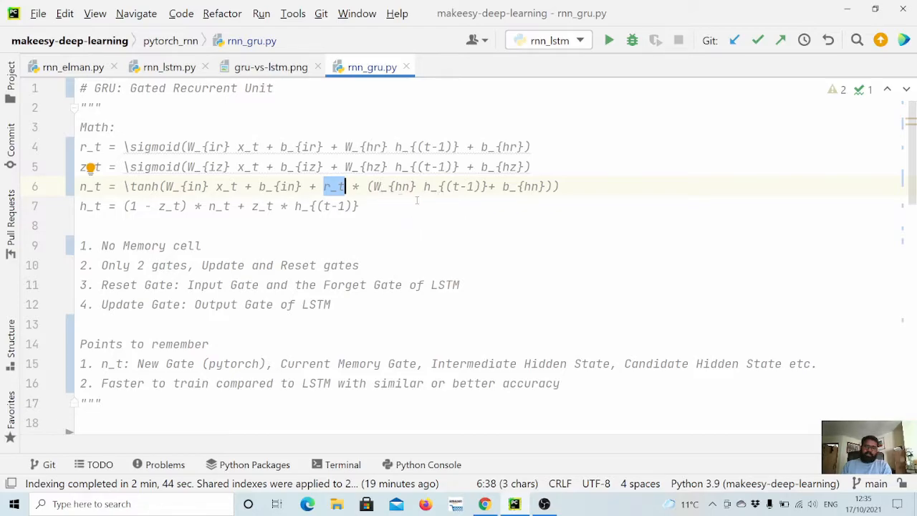
{"action": "left_click", "coordinate": [290, 238]}
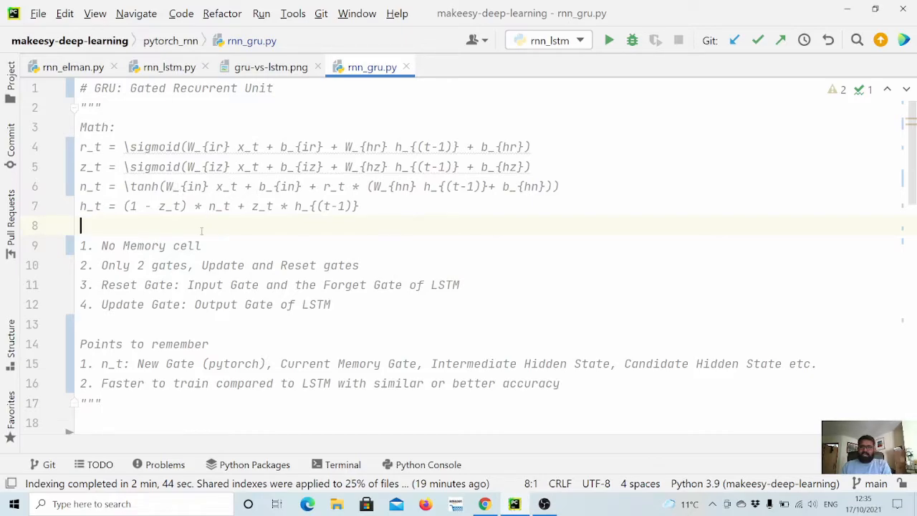
{"action": "double_click", "coordinate": [91, 206]}
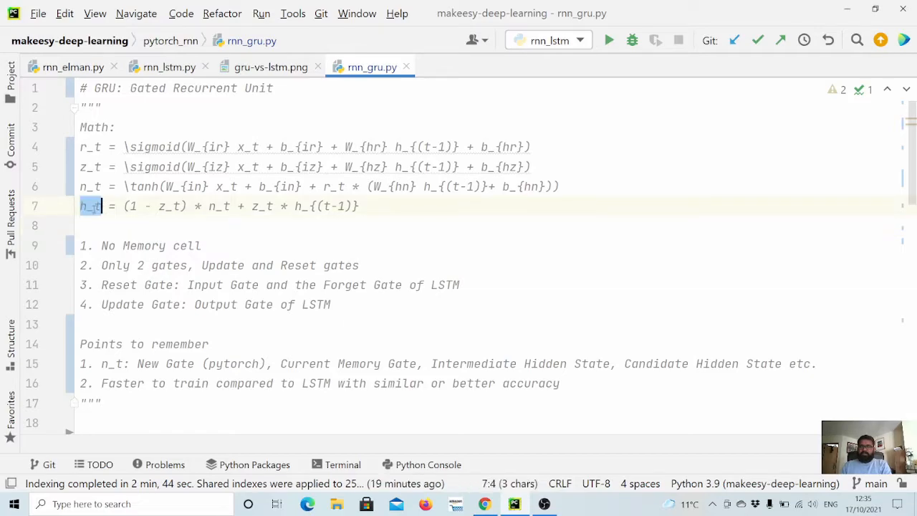
{"action": "left_click", "coordinate": [132, 225]}
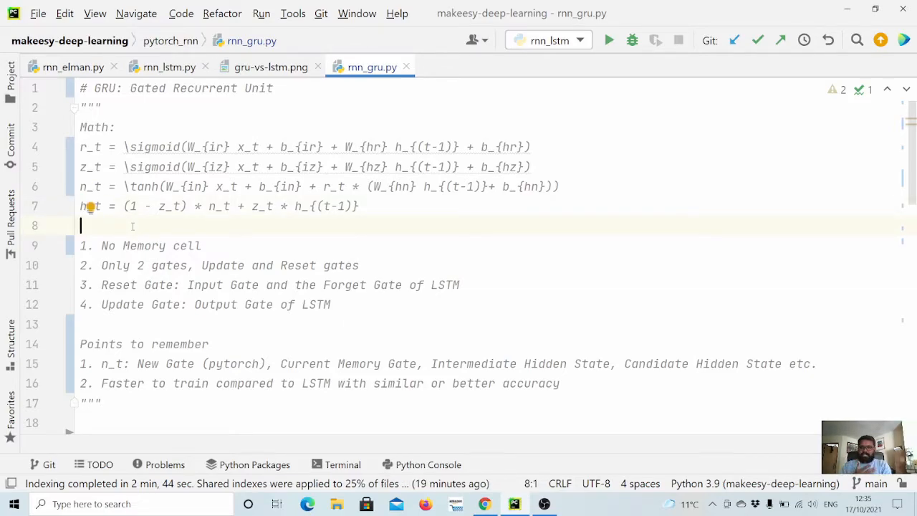
{"action": "double_click", "coordinate": [259, 206]}
{"action": "left_click", "coordinate": [147, 227]}
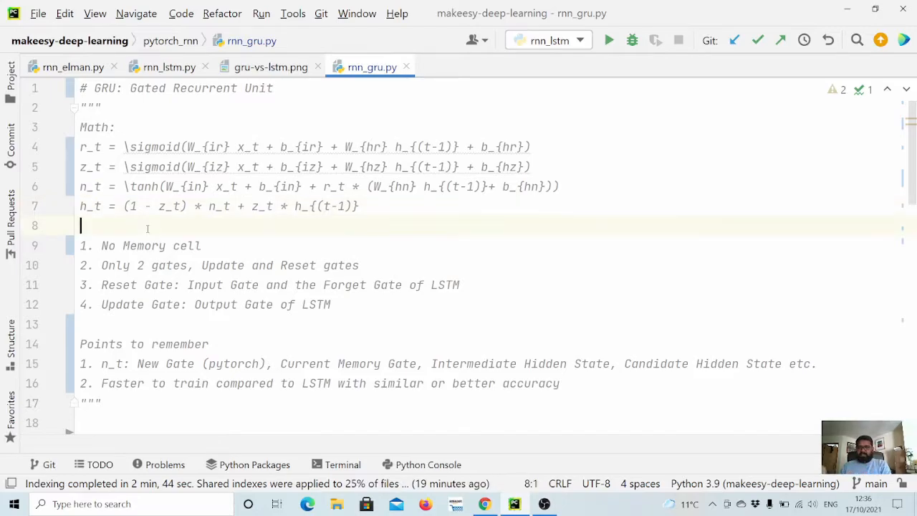
{"action": "key", "text": "ctrl+w"}
{"action": "key", "text": "Escape"}
{"action": "left_click", "coordinate": [285, 324]}
{"action": "scroll", "coordinate": [285, 323], "scroll_direction": "down", "scroll_amount": 1}
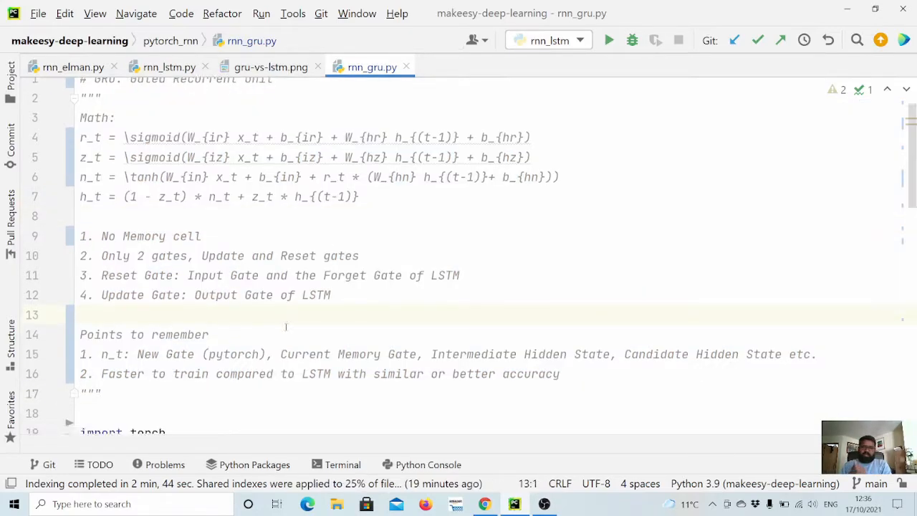
{"action": "scroll", "coordinate": [285, 326], "scroll_direction": "down", "scroll_amount": 3}
{"action": "scroll", "coordinate": [285, 326], "scroll_direction": "down", "scroll_amount": 2}
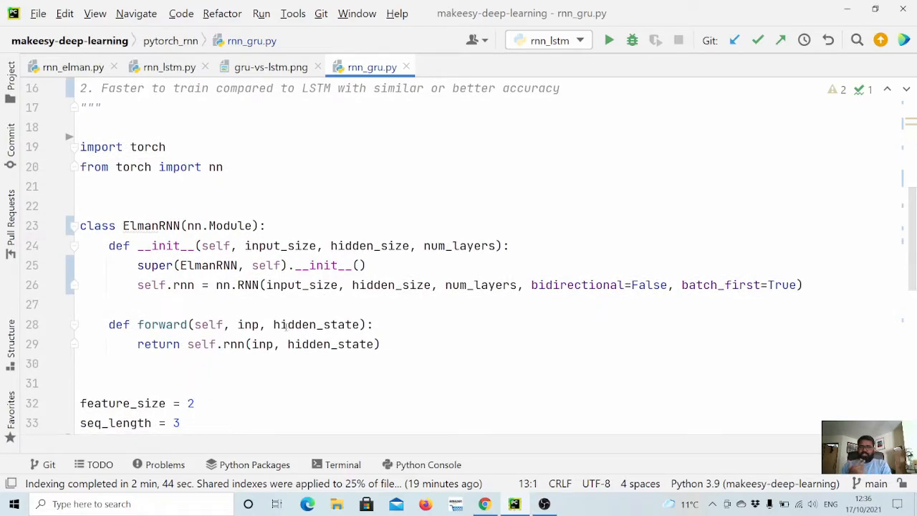
Step: Rename the ElmanRNN class and all its usages to GRUNetworks via Refactor > Rename
{"action": "double_click", "coordinate": [151, 225]}
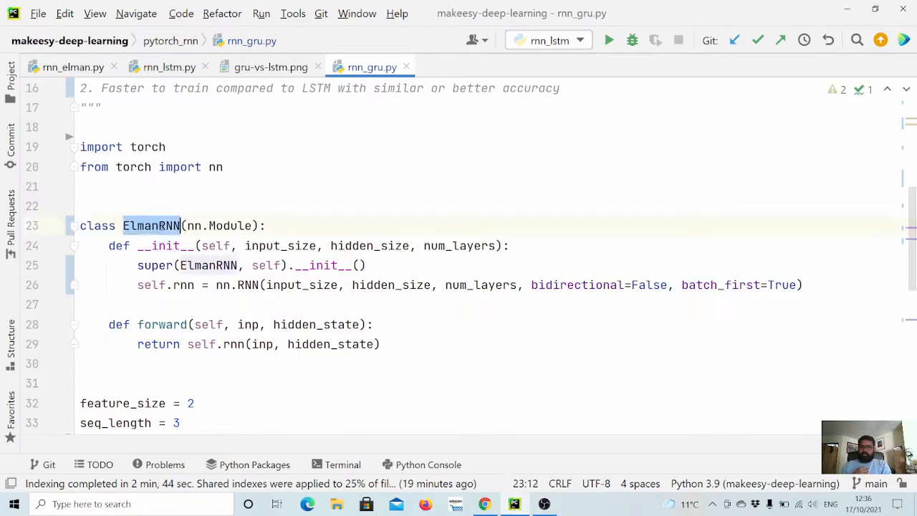
{"action": "right_click", "coordinate": [159, 226]}
{"action": "mouse_move", "coordinate": [201, 225]}
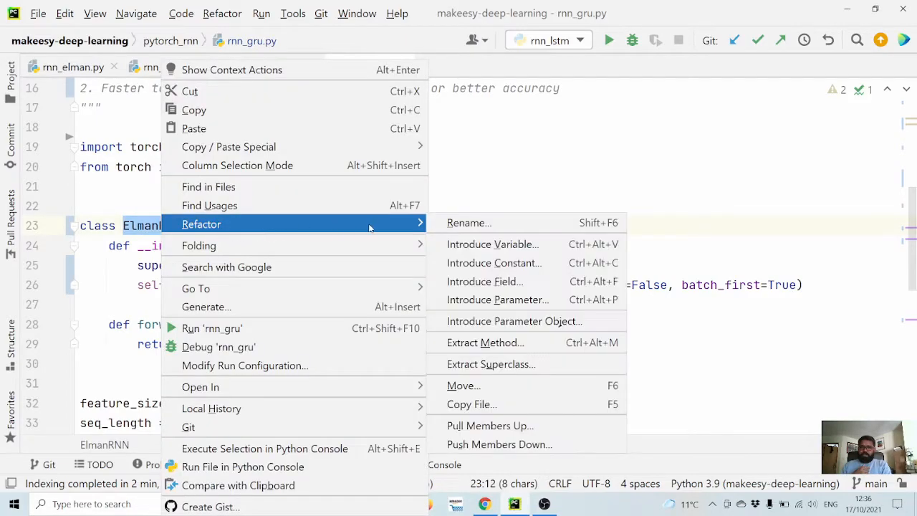
{"action": "left_click", "coordinate": [472, 224]}
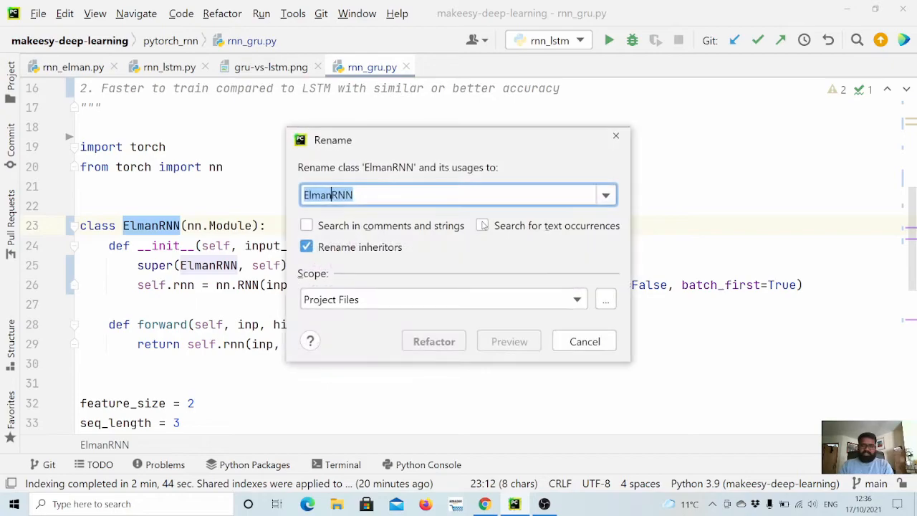
{"action": "type", "text": "GRU"}
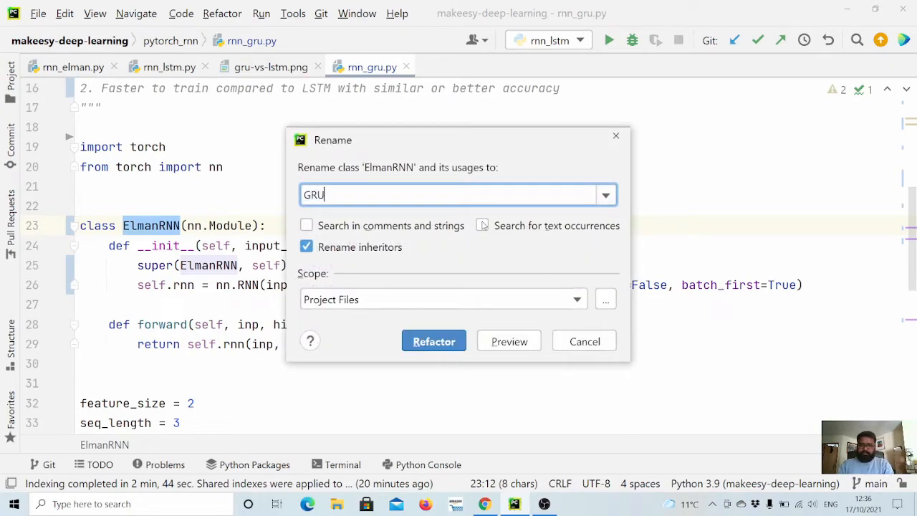
{"action": "type", "text": "Netwo"}
{"action": "type", "text": "rks"}
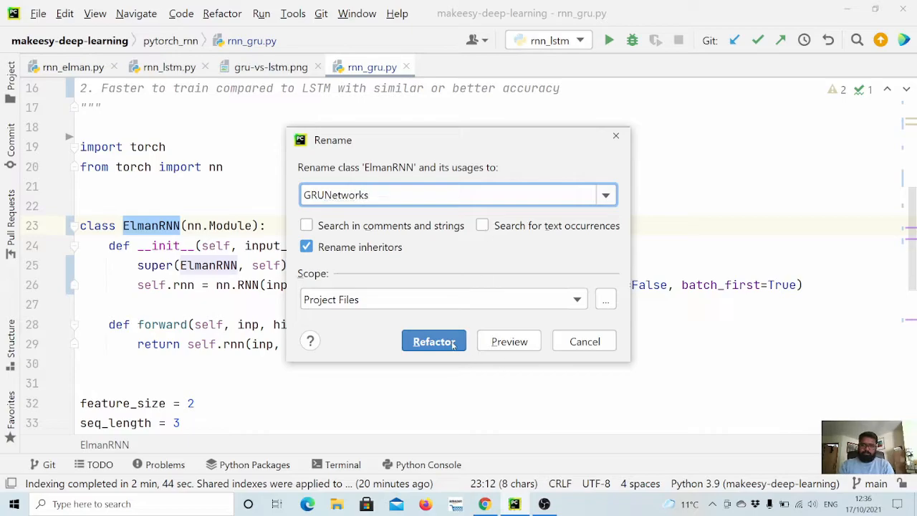
{"action": "left_click", "coordinate": [449, 342]}
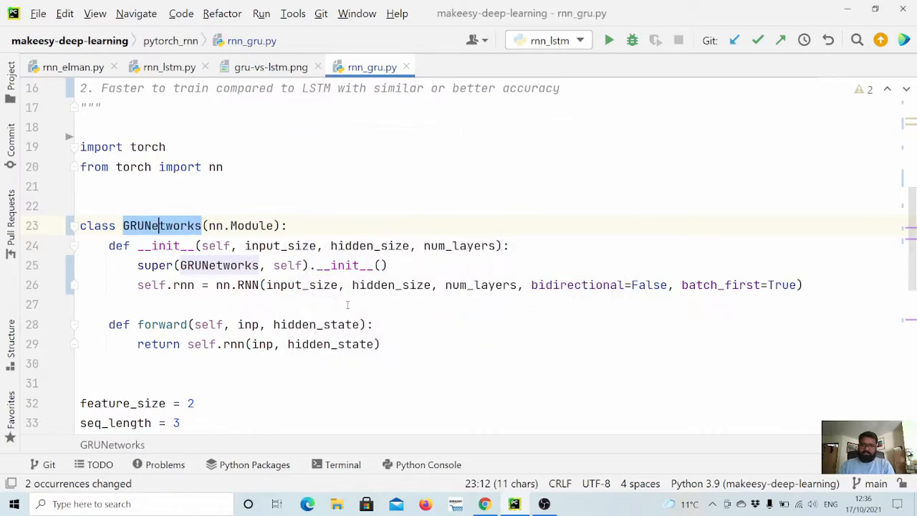
{"action": "left_click", "coordinate": [291, 303]}
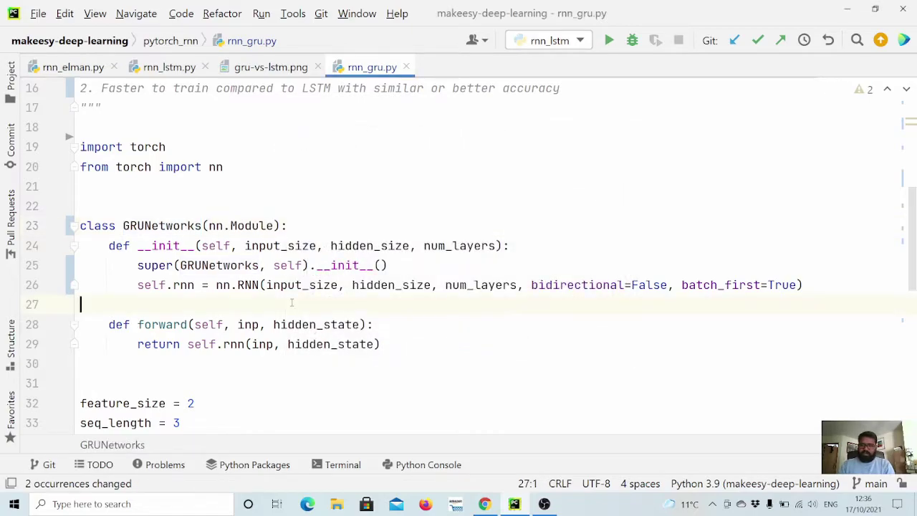
Step: Change the layer construction from nn.RNN to nn.GRU
{"action": "double_click", "coordinate": [248, 284]}
{"action": "key", "text": "BackSpace"}
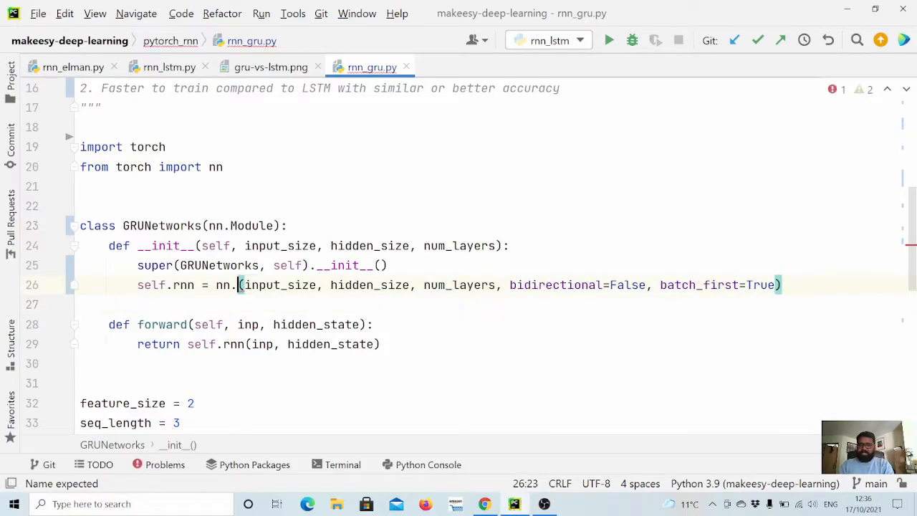
{"action": "type", "text": "GRU"}
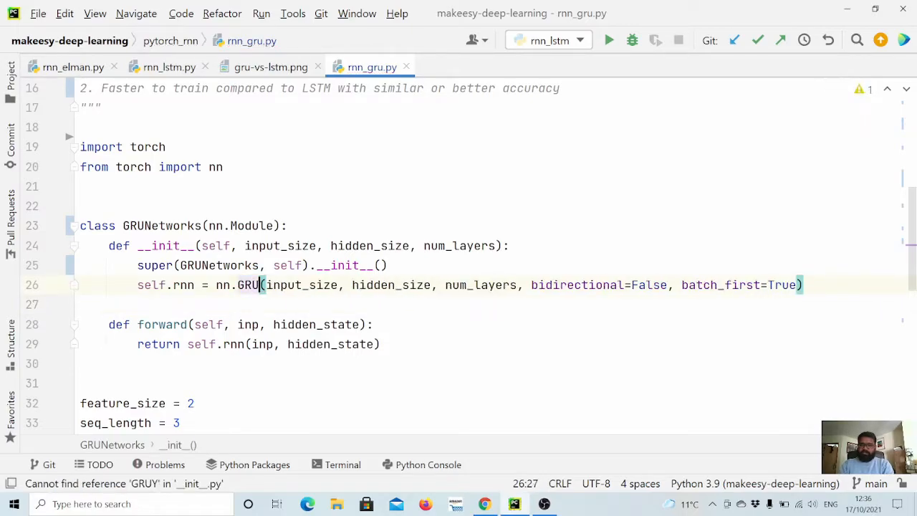
{"action": "left_click", "coordinate": [226, 306]}
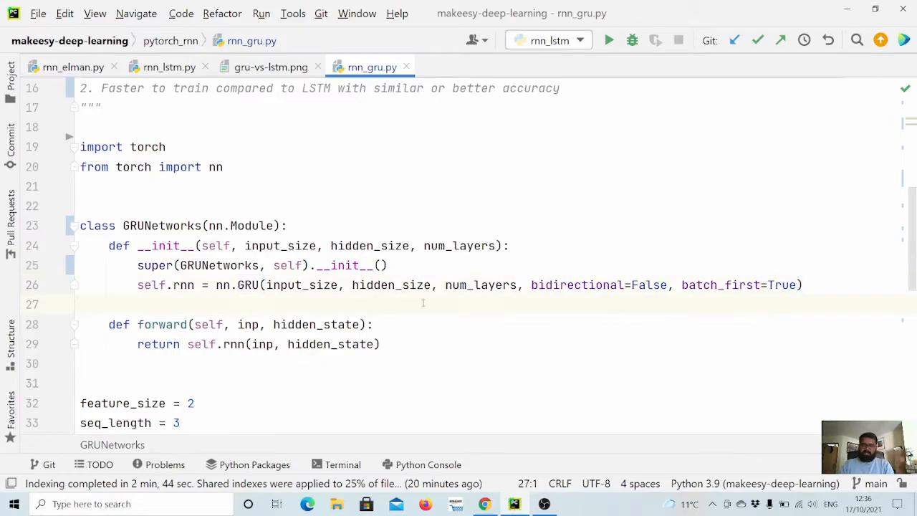
{"action": "left_click", "coordinate": [403, 364]}
{"action": "scroll", "coordinate": [403, 366], "scroll_direction": "down", "scroll_amount": 6}
{"action": "scroll", "coordinate": [403, 367], "scroll_direction": "down", "scroll_amount": 5}
{"action": "scroll", "coordinate": [403, 366], "scroll_direction": "down", "scroll_amount": 1}
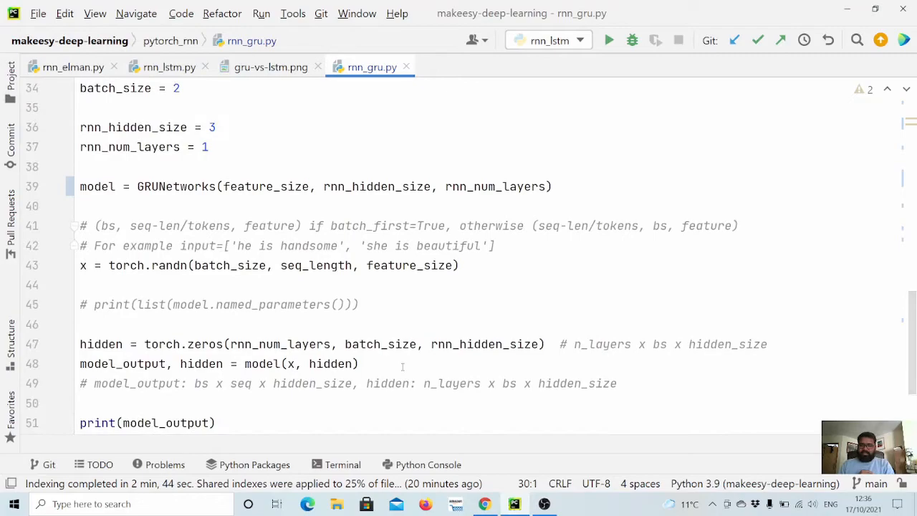
Step: Uncomment the print(list(model.named_parameters())) line and add exit() right after it
{"action": "left_click", "coordinate": [296, 305]}
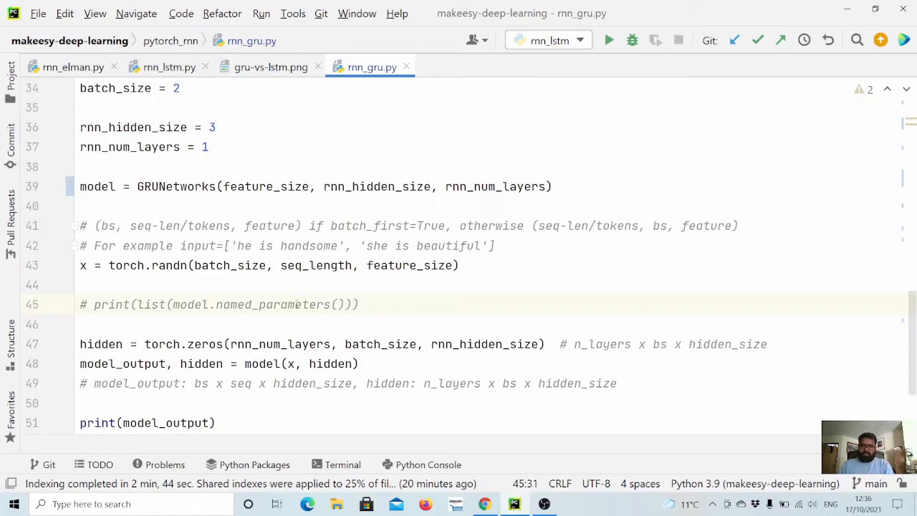
{"action": "key", "text": "ctrl+slash"}
{"action": "type", "text": "exi"}
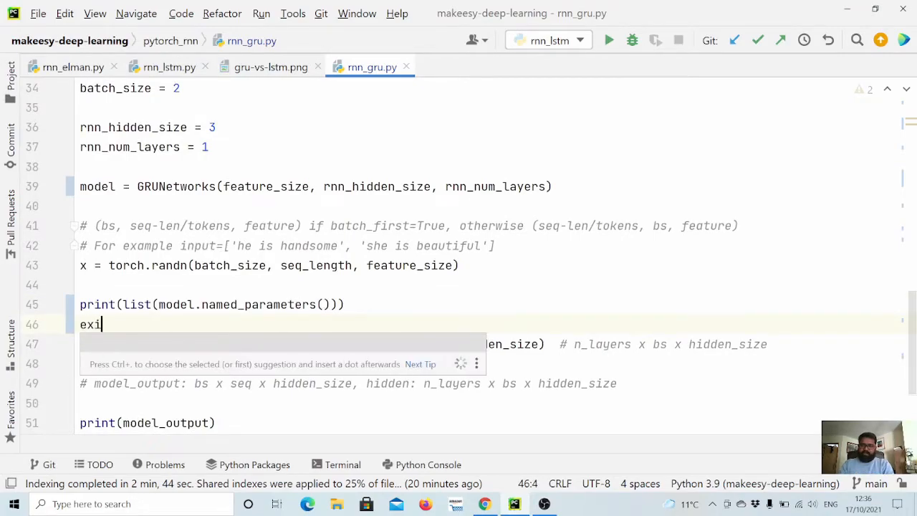
{"action": "type", "text": "t("}
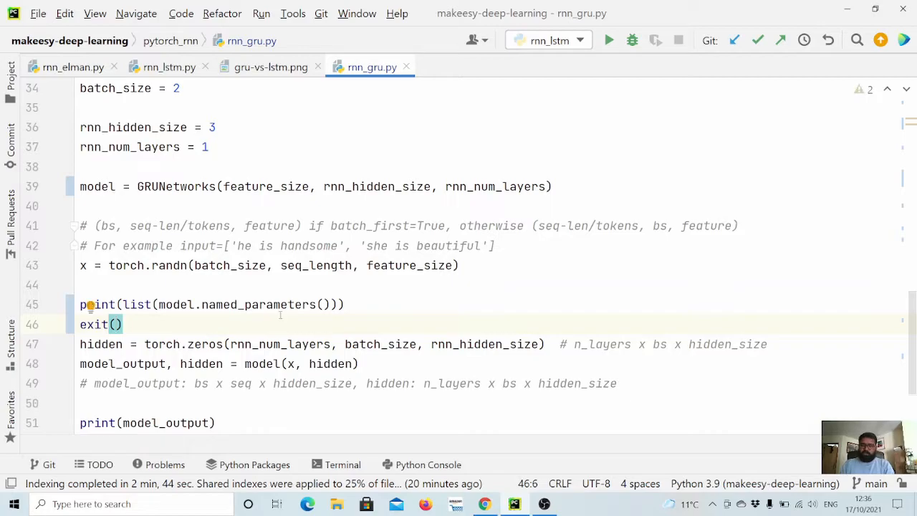
{"action": "key", "text": "Right"}
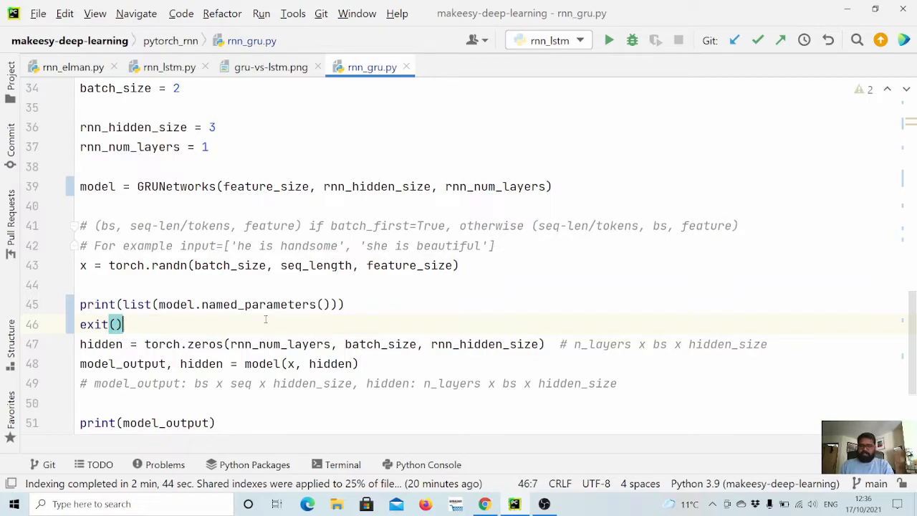
{"action": "right_click", "coordinate": [265, 140]}
Step: Run rnn_gru and relate the printed weight_ih_l0 to the input weights in the reset, update and new gate equations
{"action": "left_click", "coordinate": [316, 328]}
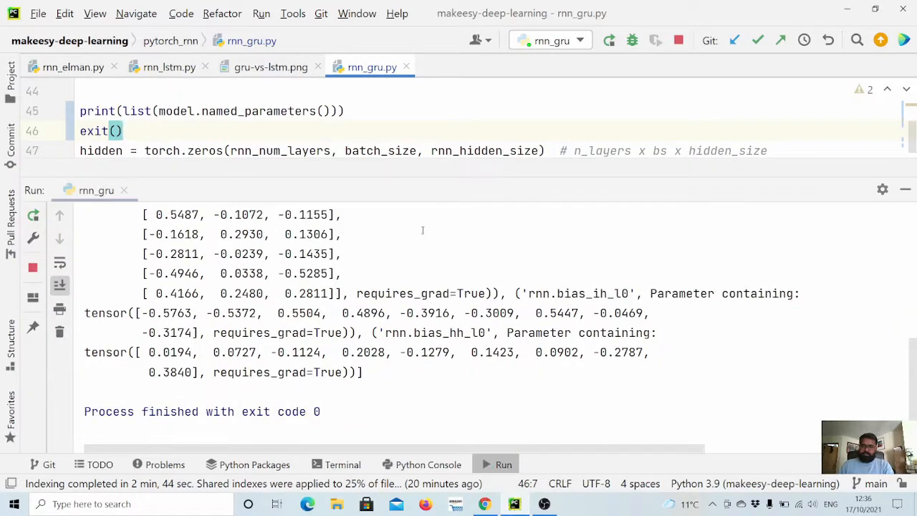
{"action": "scroll", "coordinate": [373, 274], "scroll_direction": "up", "scroll_amount": 5}
{"action": "scroll", "coordinate": [373, 274], "scroll_direction": "up", "scroll_amount": 3}
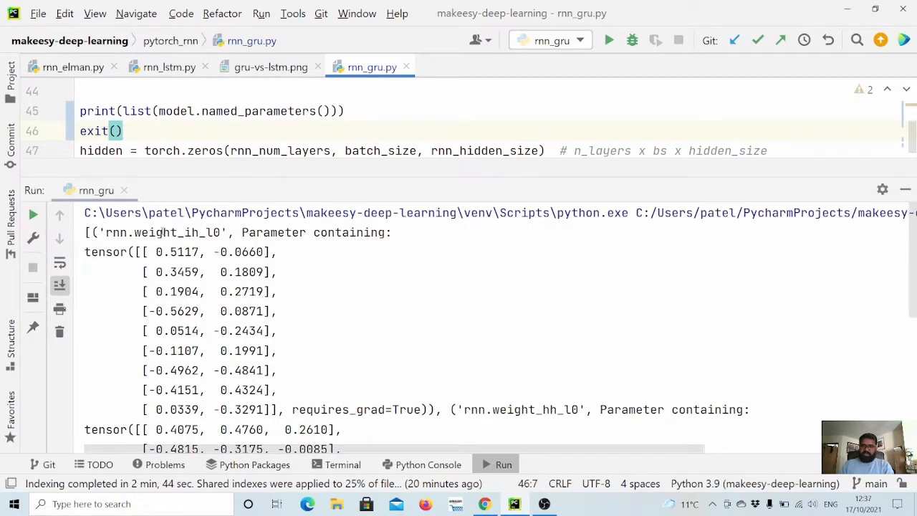
{"action": "left_click", "coordinate": [149, 233]}
{"action": "double_click", "coordinate": [149, 233]}
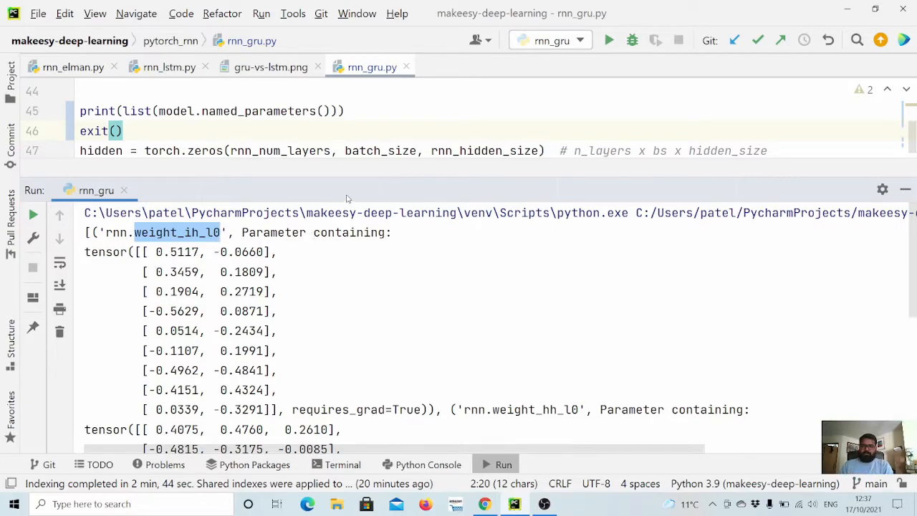
{"action": "left_click_drag", "start_coordinate": [384, 177], "coordinate": [398, 307]}
{"action": "scroll", "coordinate": [365, 164], "scroll_direction": "up", "scroll_amount": 8}
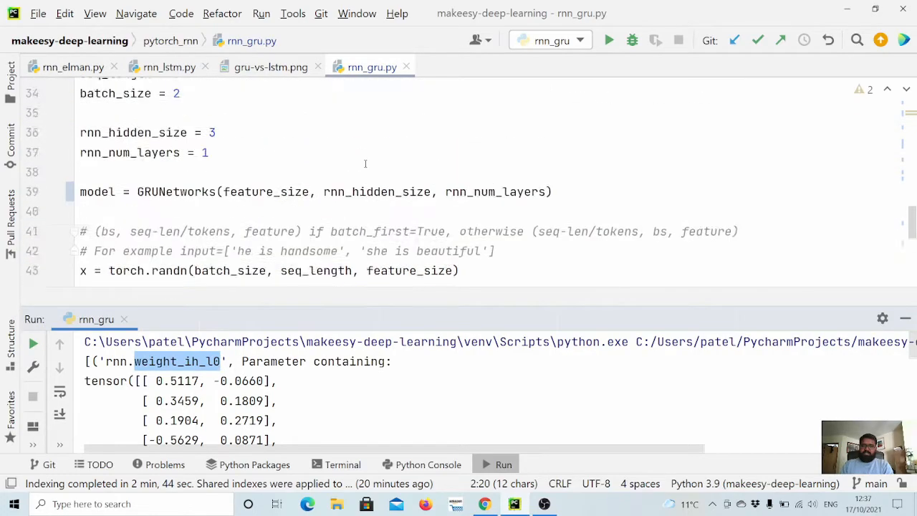
{"action": "scroll", "coordinate": [365, 164], "scroll_direction": "up", "scroll_amount": 5}
{"action": "scroll", "coordinate": [286, 158], "scroll_direction": "up", "scroll_amount": 4}
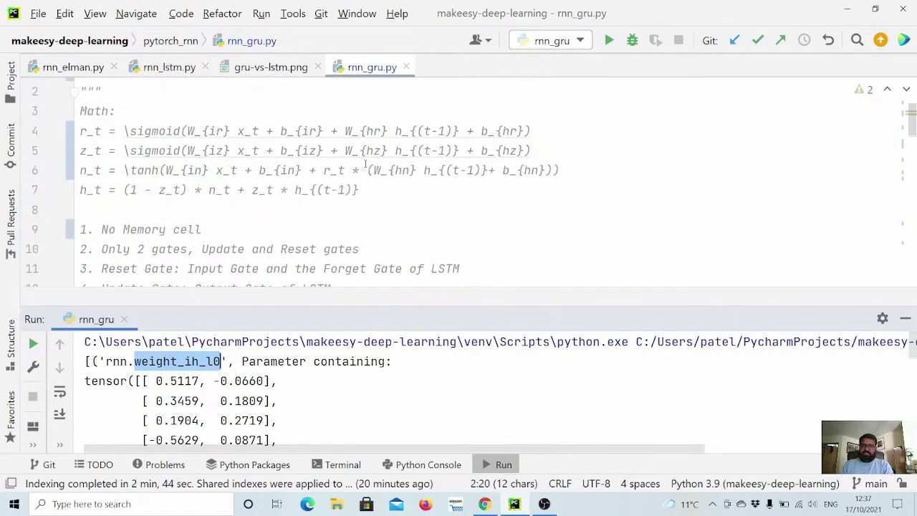
{"action": "double_click", "coordinate": [192, 130]}
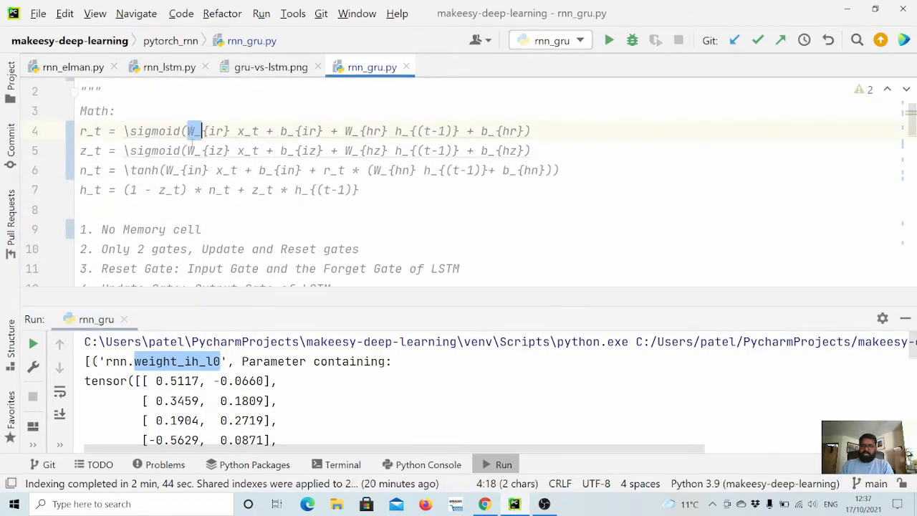
{"action": "double_click", "coordinate": [193, 150]}
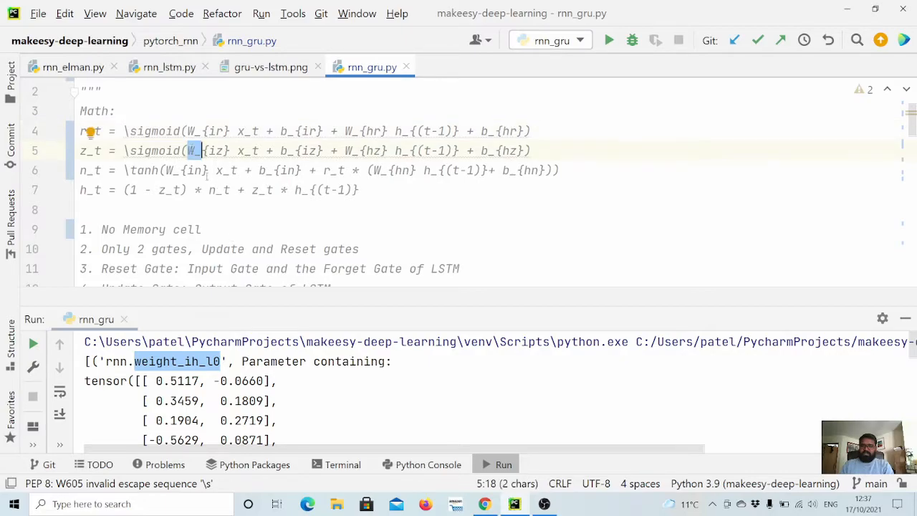
{"action": "double_click", "coordinate": [192, 170]}
{"action": "scroll", "coordinate": [286, 179], "scroll_direction": "down", "scroll_amount": 5}
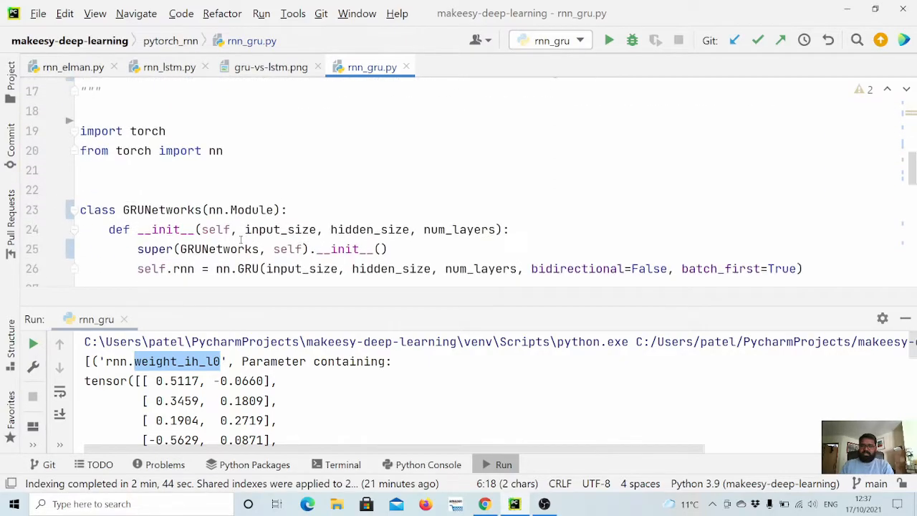
Step: Enlarge the Run output and mark weight_ih_l0's rows in three groups of three
{"action": "left_click", "coordinate": [217, 318]}
{"action": "left_click_drag", "start_coordinate": [217, 317], "coordinate": [217, 165]}
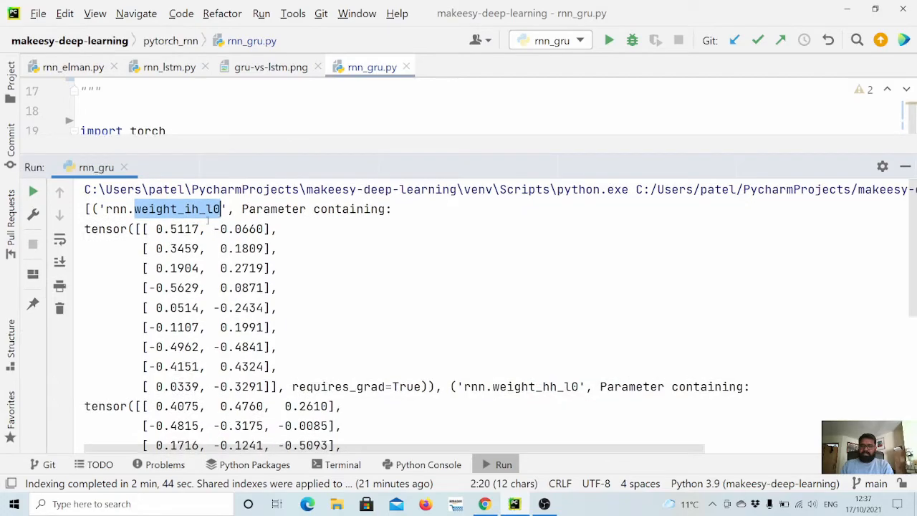
{"action": "left_click_drag", "start_coordinate": [143, 228], "coordinate": [278, 268]}
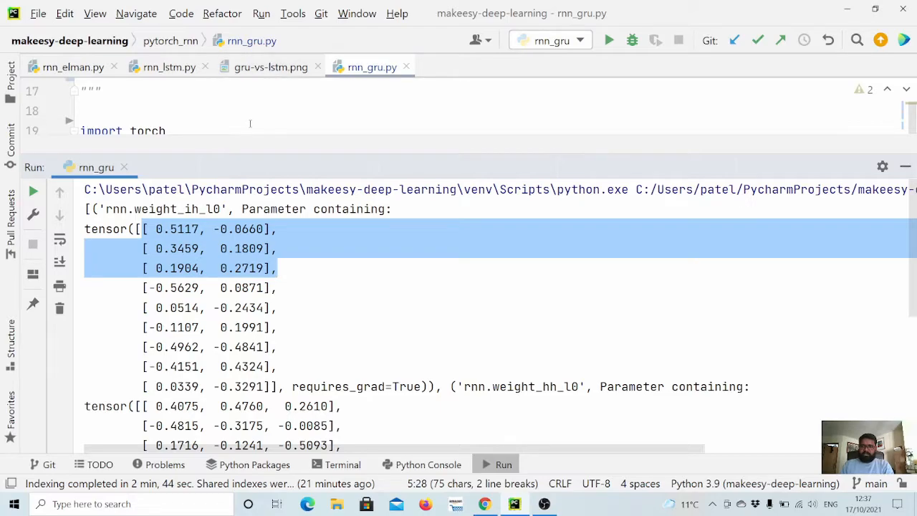
{"action": "scroll", "coordinate": [250, 125], "scroll_direction": "up", "scroll_amount": 3}
{"action": "scroll", "coordinate": [250, 125], "scroll_direction": "up", "scroll_amount": 3}
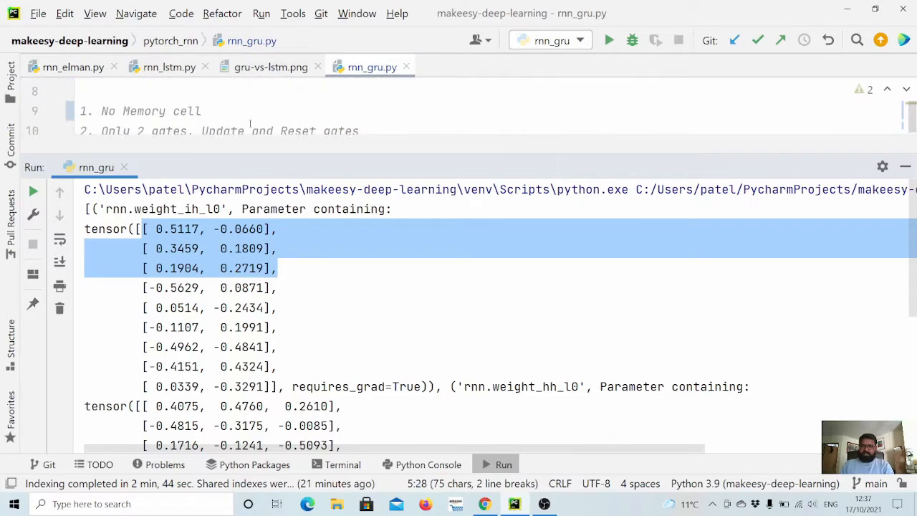
{"action": "scroll", "coordinate": [250, 126], "scroll_direction": "up", "scroll_amount": 3}
{"action": "scroll", "coordinate": [250, 126], "scroll_direction": "down", "scroll_amount": 1}
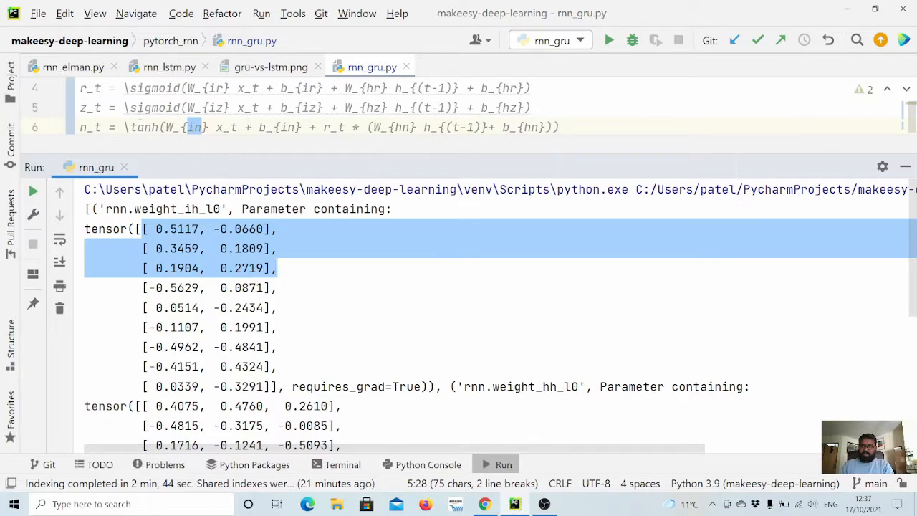
{"action": "left_click", "coordinate": [143, 287]}
{"action": "left_click_drag", "start_coordinate": [144, 287], "coordinate": [282, 327]}
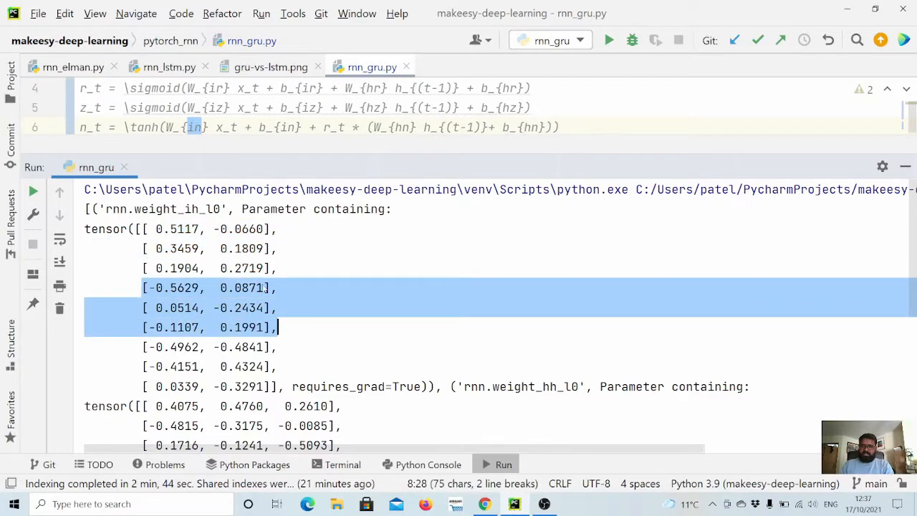
{"action": "left_click_drag", "start_coordinate": [143, 347], "coordinate": [285, 386]}
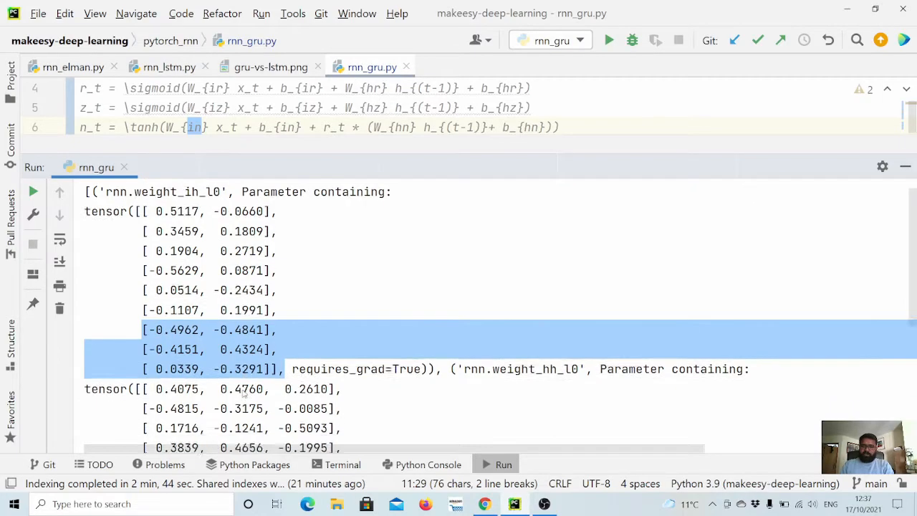
{"action": "scroll", "coordinate": [244, 392], "scroll_direction": "down", "scroll_amount": 3}
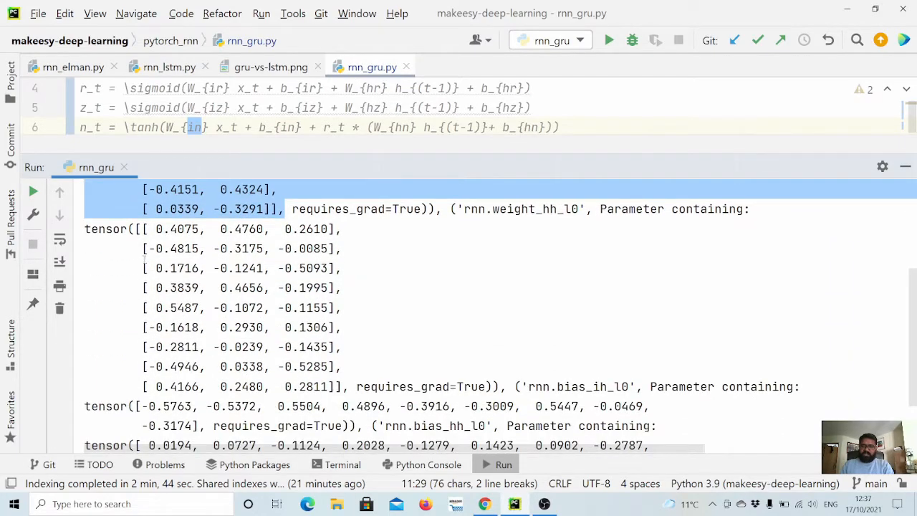
Step: Mark weight_hh_l0's rows in three groups of three and relate them to the hn subscript of the new gate
{"action": "mouse_move", "coordinate": [143, 229]}
{"action": "left_mouse_down"}
{"action": "mouse_move", "coordinate": [195, 248]}
{"action": "mouse_move", "coordinate": [345, 267]}
{"action": "left_mouse_up"}
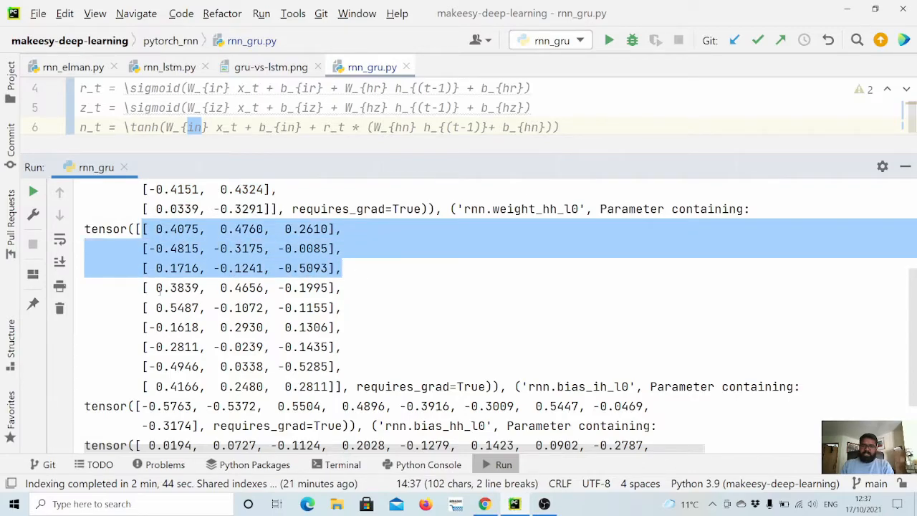
{"action": "left_click_drag", "start_coordinate": [142, 288], "coordinate": [364, 328]}
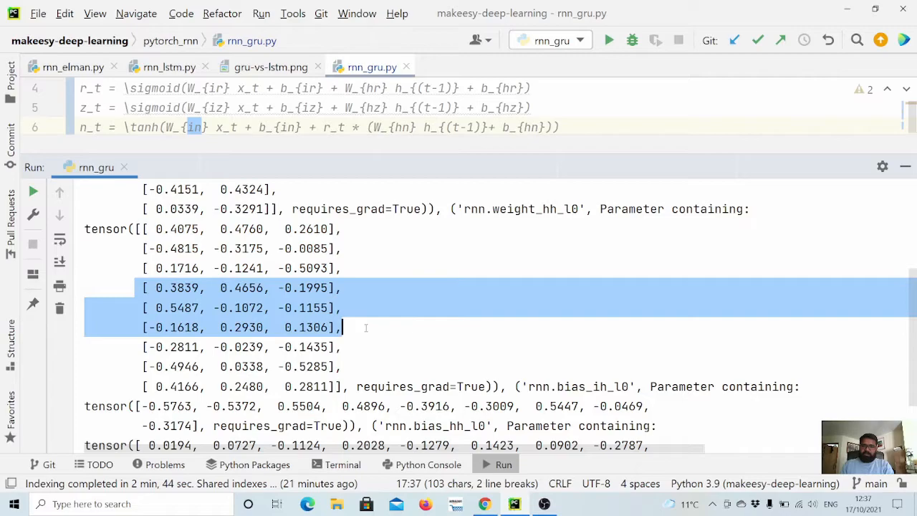
{"action": "left_click", "coordinate": [142, 346]}
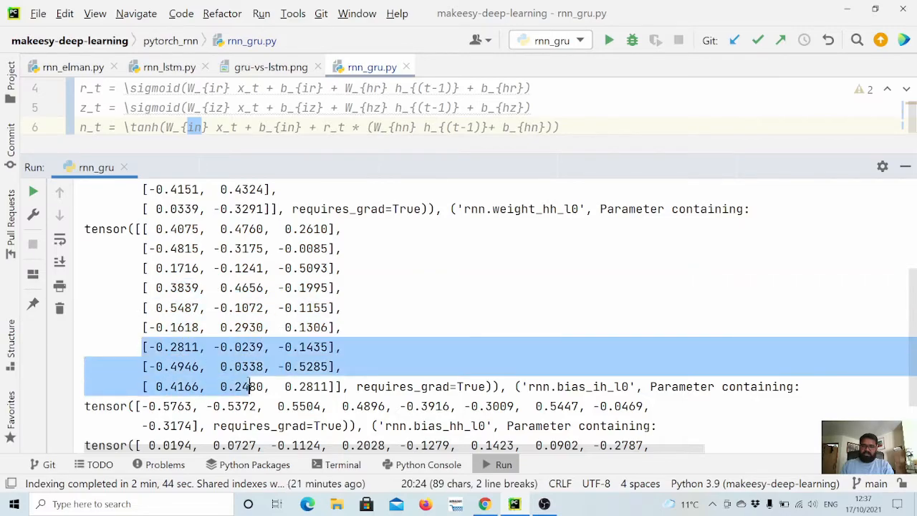
{"action": "left_click_drag", "start_coordinate": [250, 387], "coordinate": [337, 387]}
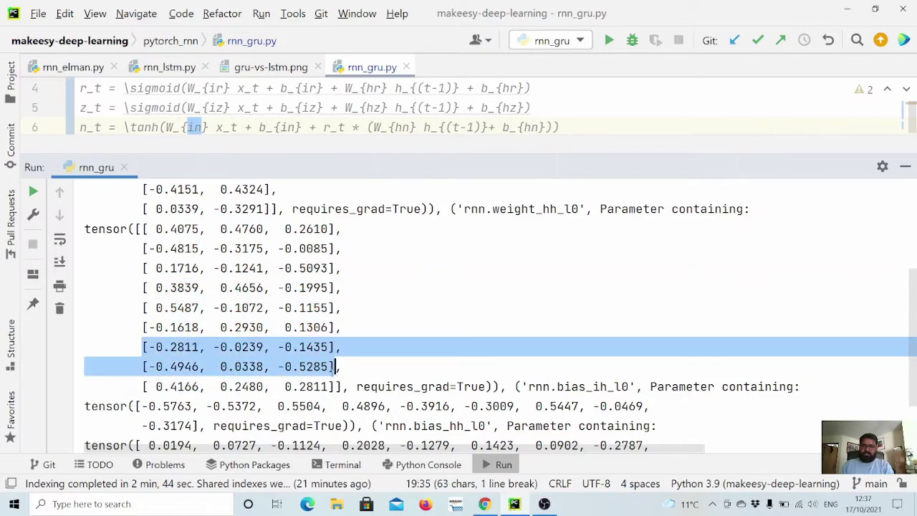
{"action": "double_click", "coordinate": [403, 127]}
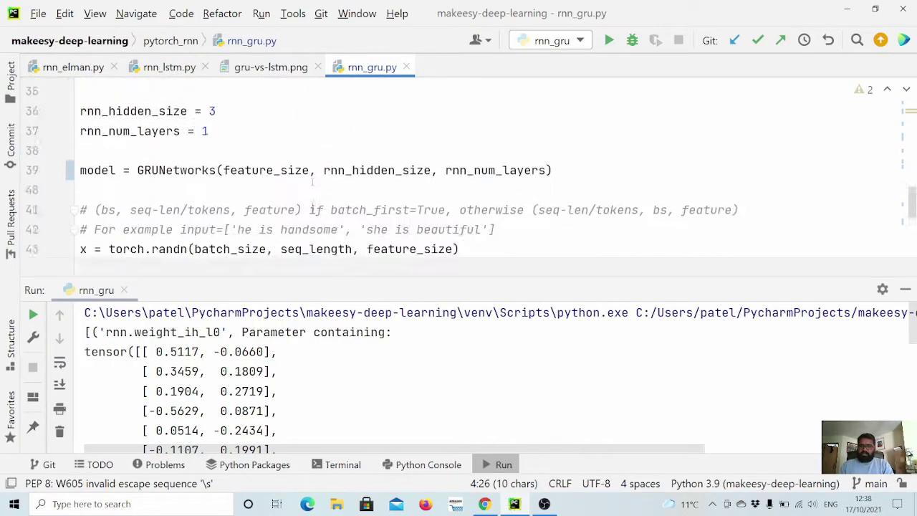
{"action": "scroll", "coordinate": [313, 181], "scroll_direction": "down", "scroll_amount": 4}
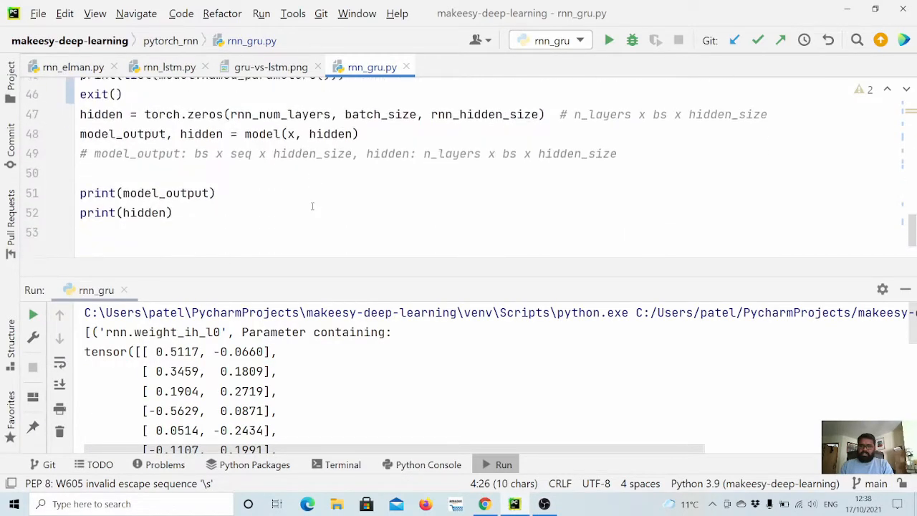
{"action": "scroll", "coordinate": [312, 207], "scroll_direction": "up", "scroll_amount": 1}
Step: Comment out the named-parameters print and the exit() call so the forward pass runs
{"action": "left_click", "coordinate": [145, 147]}
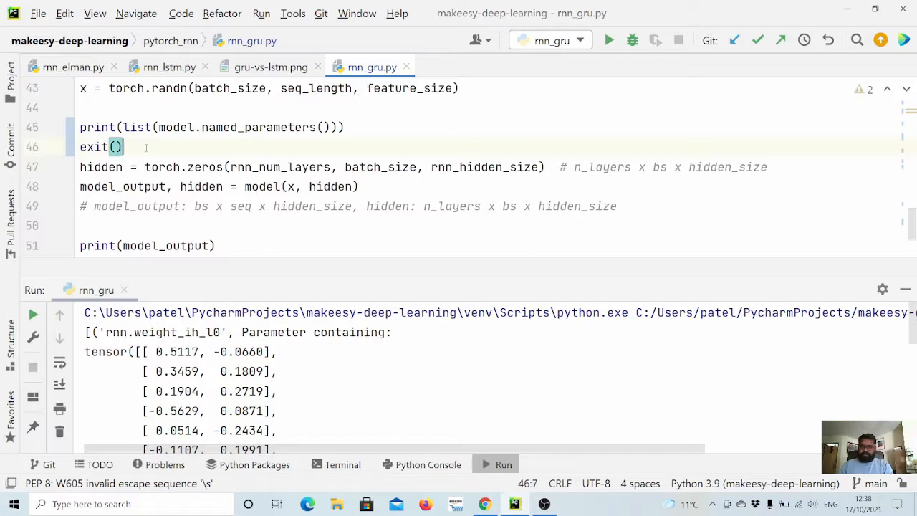
{"action": "key", "text": "Up"}
{"action": "key", "text": "ctrl+slash"}
{"action": "key", "text": "ctrl+slash"}
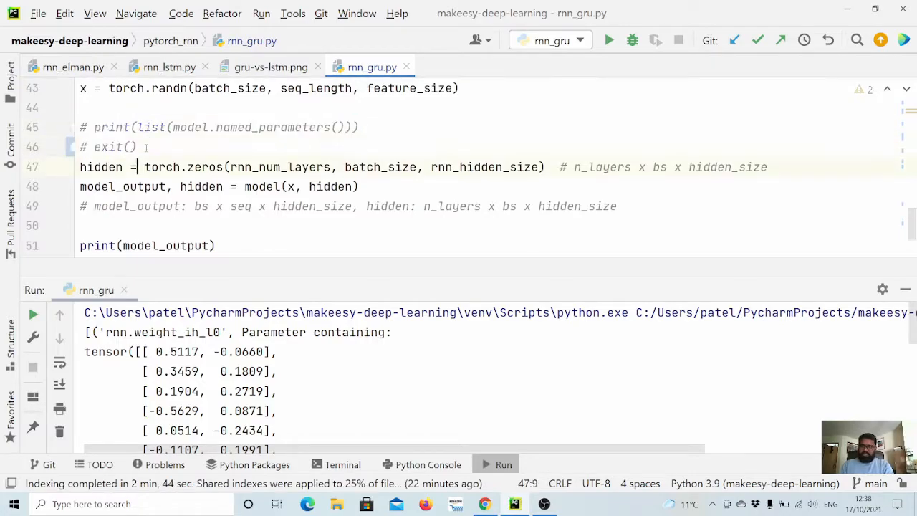
{"action": "scroll", "coordinate": [185, 206], "scroll_direction": "down", "scroll_amount": 1}
{"action": "left_click", "coordinate": [185, 207]}
{"action": "scroll", "coordinate": [185, 207], "scroll_direction": "down", "scroll_amount": 1}
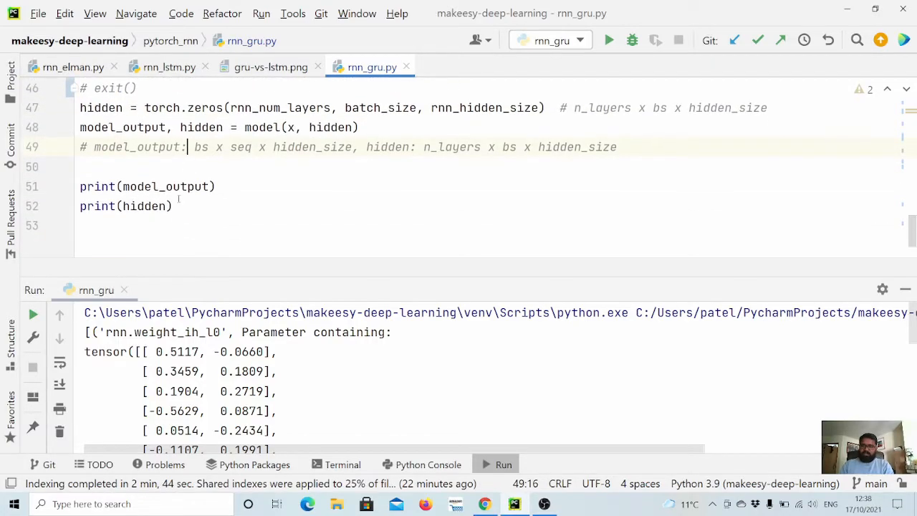
{"action": "left_click", "coordinate": [218, 224]}
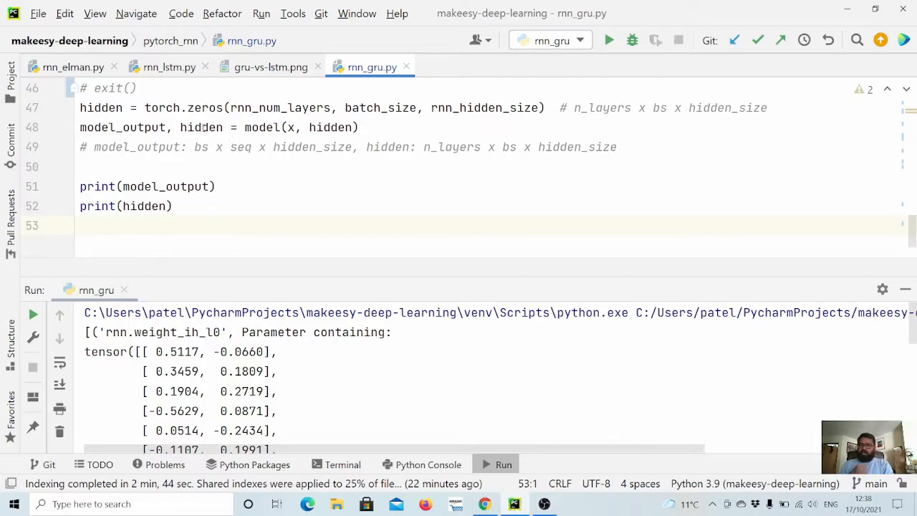
Step: Point out model_output and the returned hidden state in the forward-pass line
{"action": "double_click", "coordinate": [203, 127]}
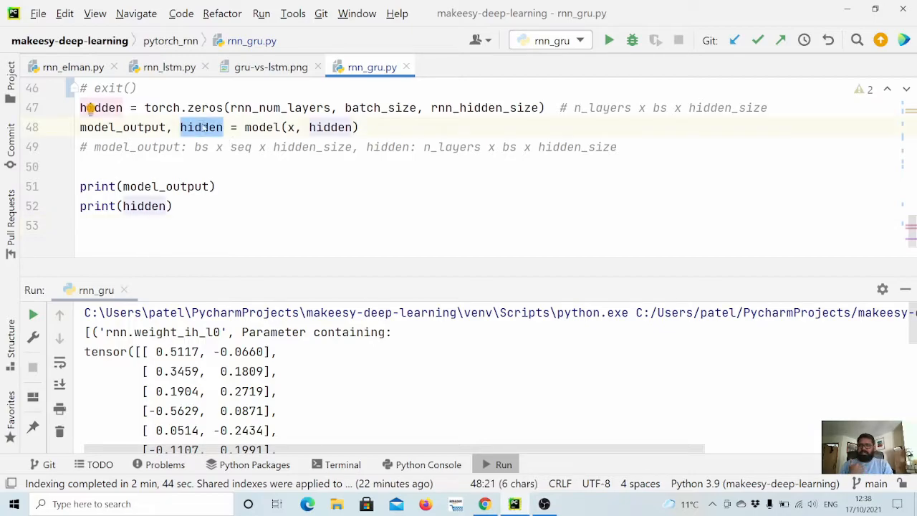
{"action": "left_click", "coordinate": [199, 169]}
{"action": "double_click", "coordinate": [143, 127]}
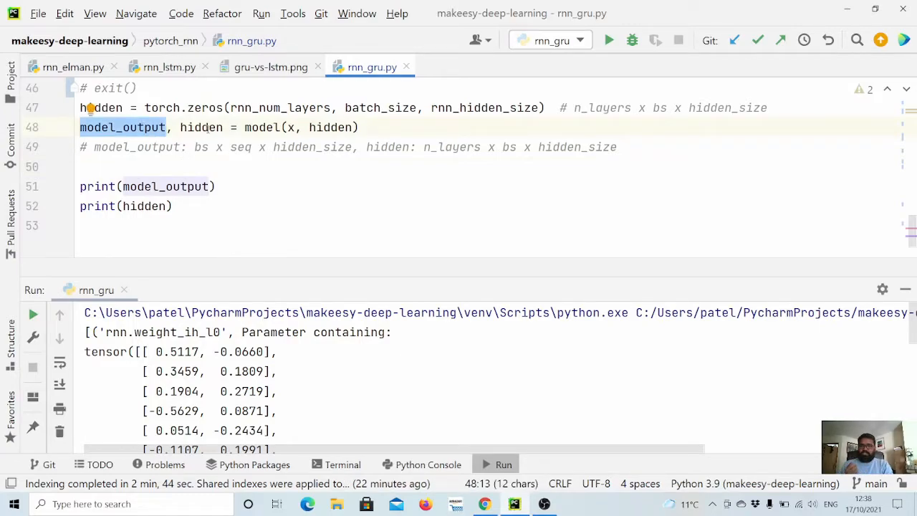
{"action": "double_click", "coordinate": [202, 127]}
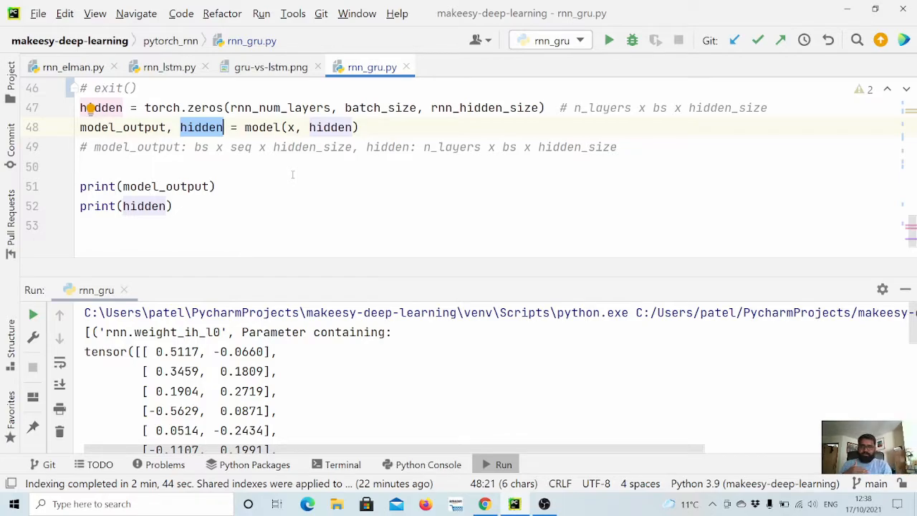
{"action": "double_click", "coordinate": [143, 127]}
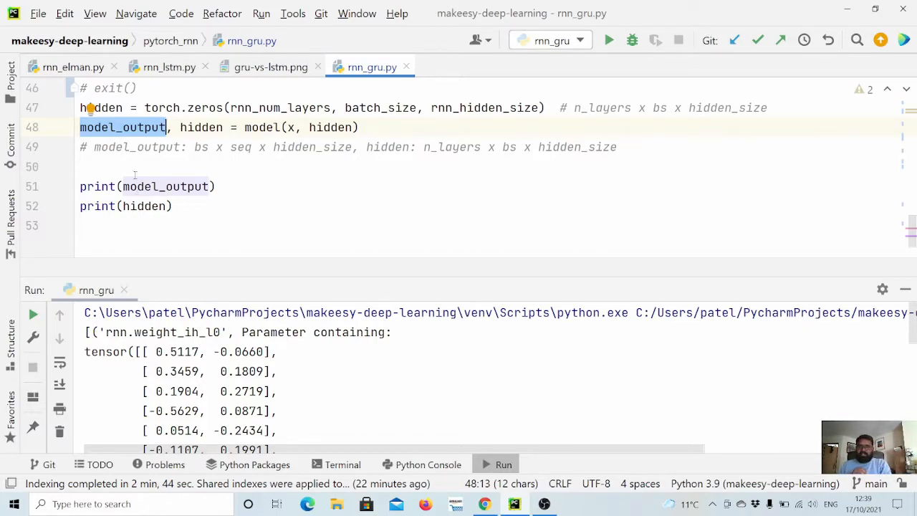
Step: Walk through the shape comment: model_output as (bs, seq, hidden_size) and hidden as (n_layers, bs, hidden_size)
{"action": "left_click", "coordinate": [148, 167]}
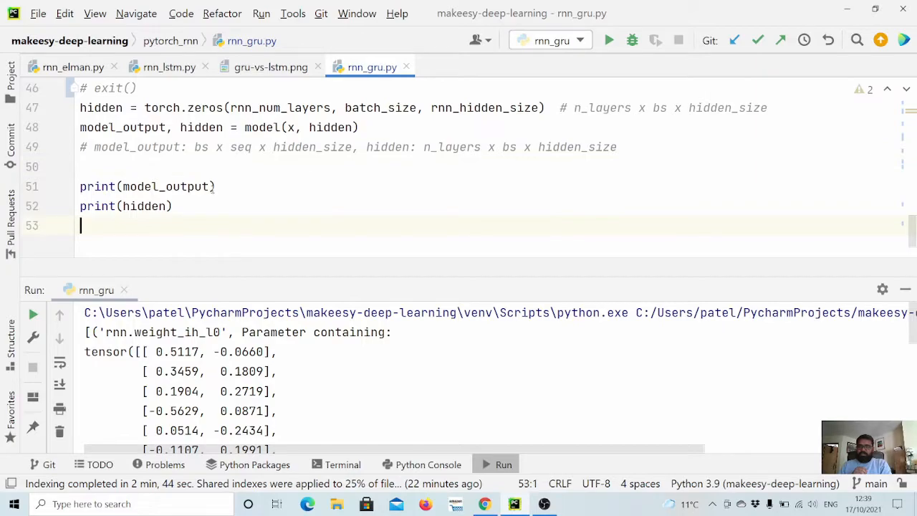
{"action": "double_click", "coordinate": [136, 147]}
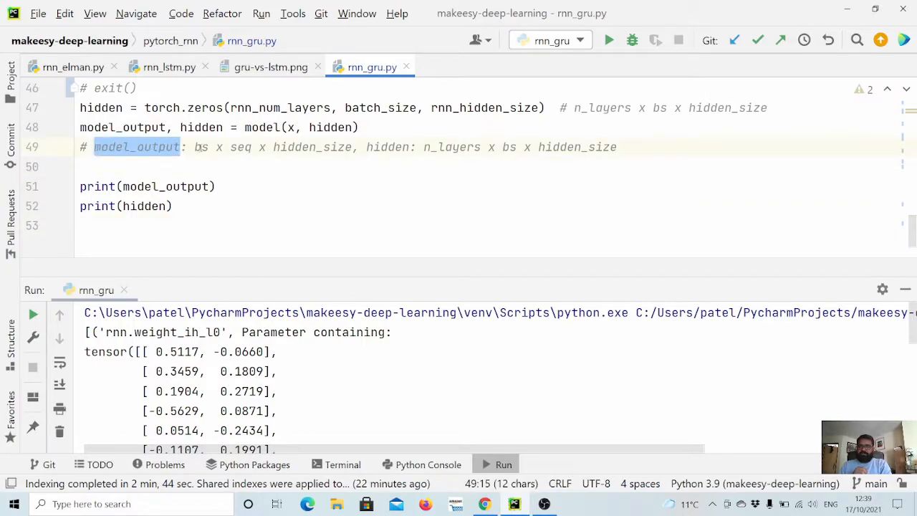
{"action": "double_click", "coordinate": [202, 147]}
{"action": "double_click", "coordinate": [241, 146]}
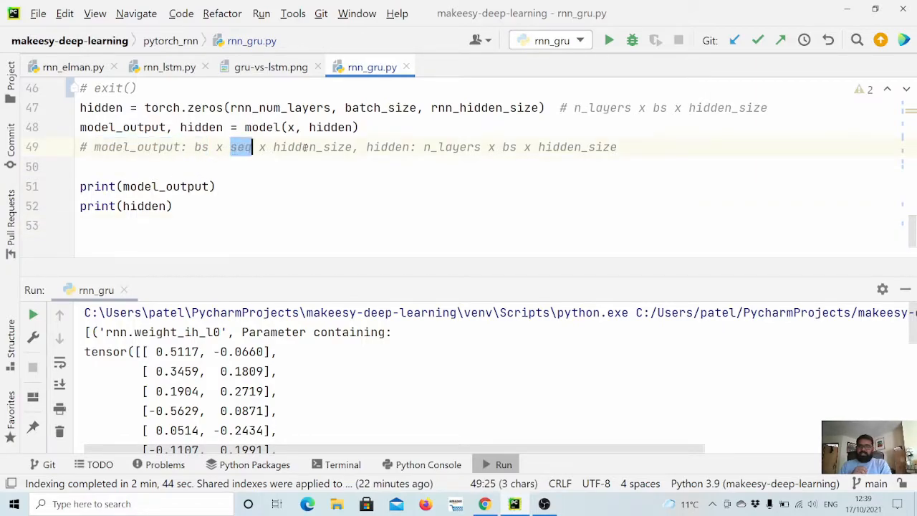
{"action": "double_click", "coordinate": [313, 147]}
{"action": "double_click", "coordinate": [388, 147]}
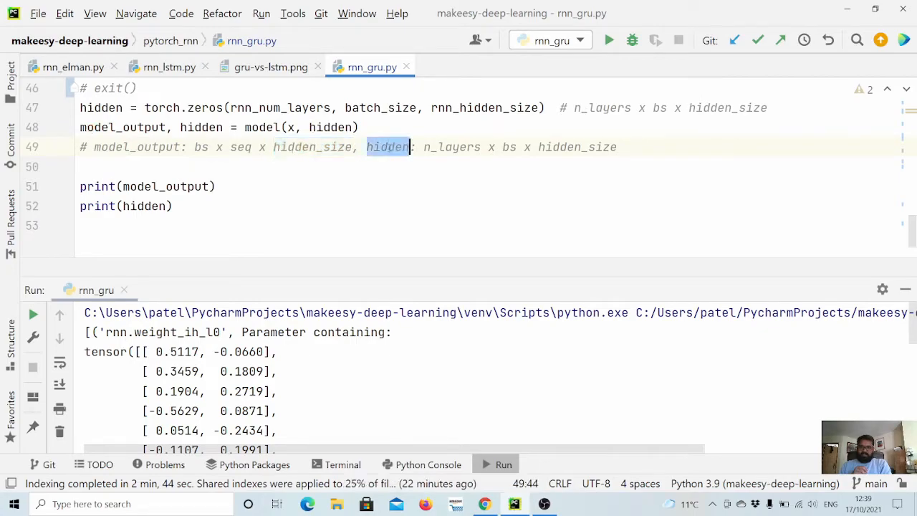
{"action": "double_click", "coordinate": [452, 147]}
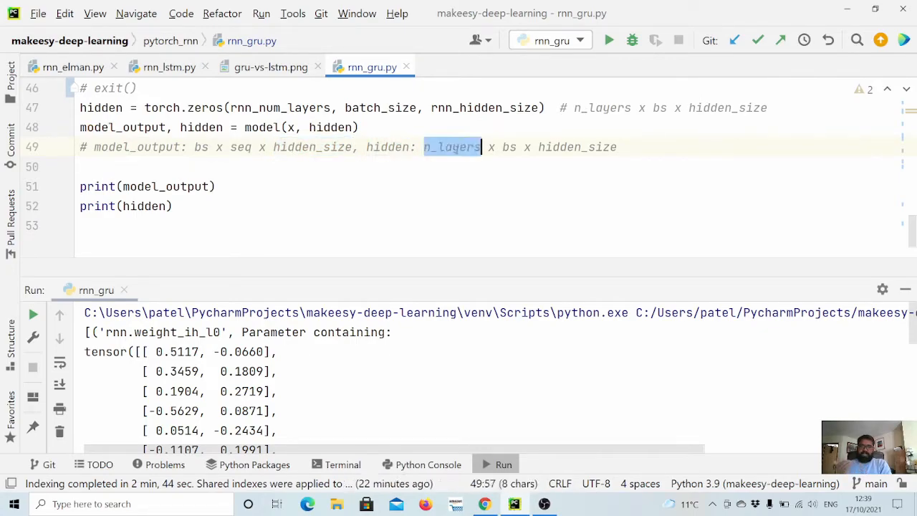
{"action": "double_click", "coordinate": [509, 147]}
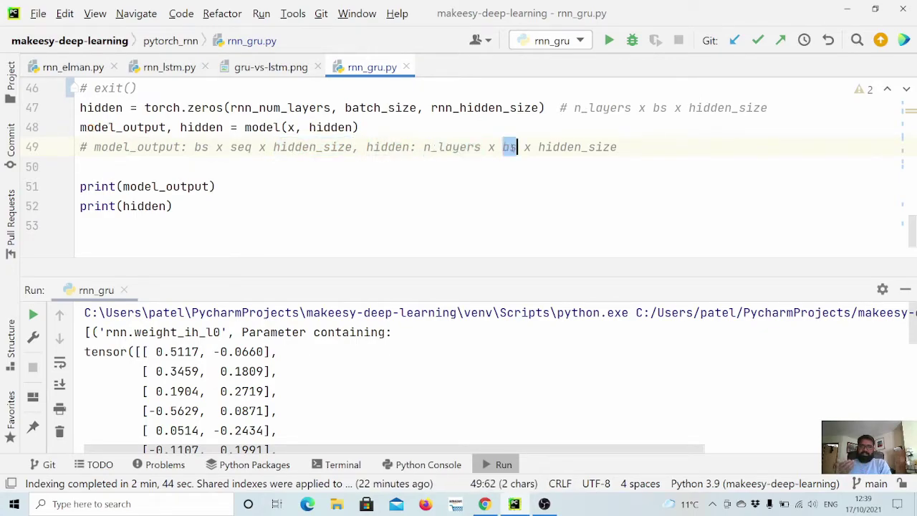
{"action": "double_click", "coordinate": [577, 147]}
Step: Return to the print(model_output) and print(hidden) lines at the end of the script, ready to run it
{"action": "left_click", "coordinate": [217, 187]}
{"action": "left_click", "coordinate": [248, 220]}
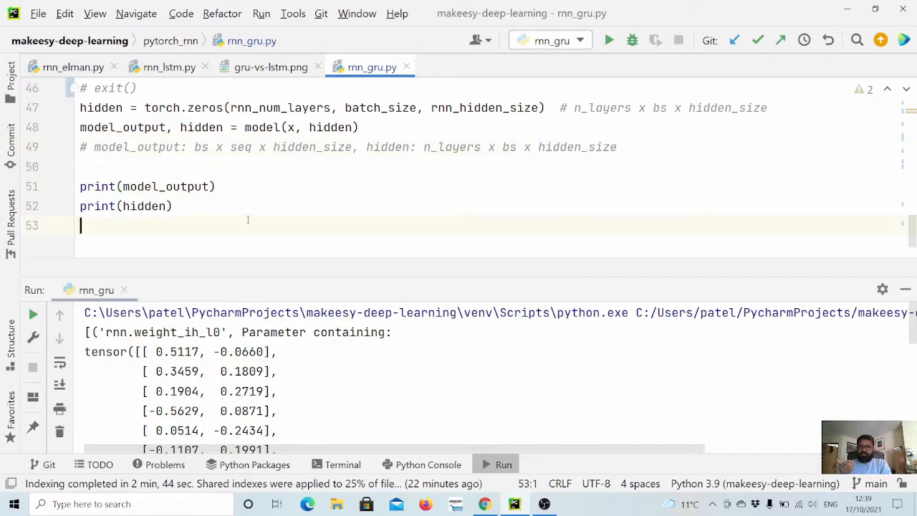
{"action": "left_click", "coordinate": [289, 186]}
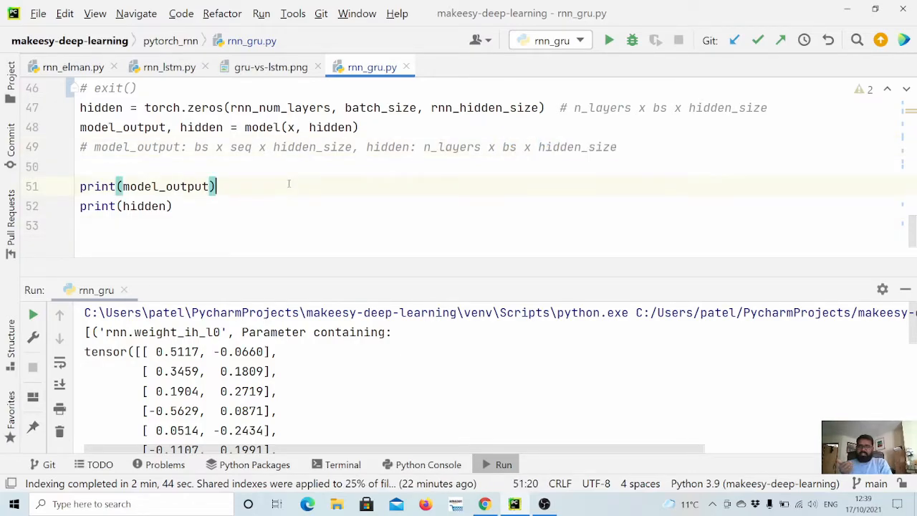
{"action": "right_click", "coordinate": [289, 186]}
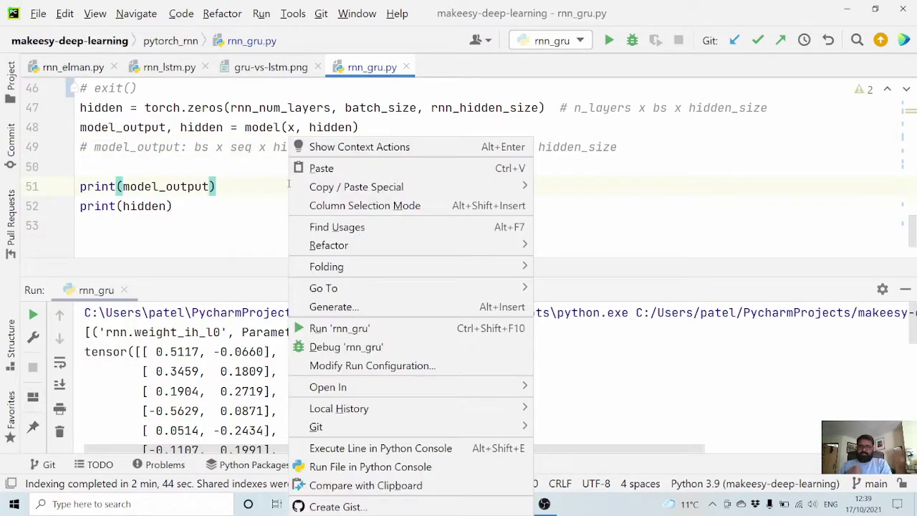
Step: Rerun rnn_gru and resize the Run panel so the output and hidden tensors show beside the batch size 2 setting
{"action": "left_click", "coordinate": [329, 328]}
{"action": "left_click_drag", "start_coordinate": [345, 282], "coordinate": [345, 203]}
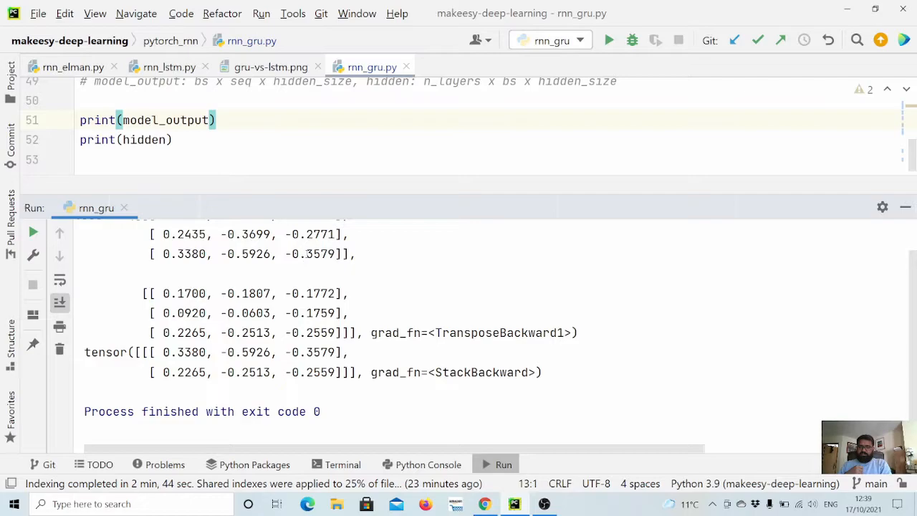
{"action": "left_click_drag", "start_coordinate": [373, 203], "coordinate": [425, 93]}
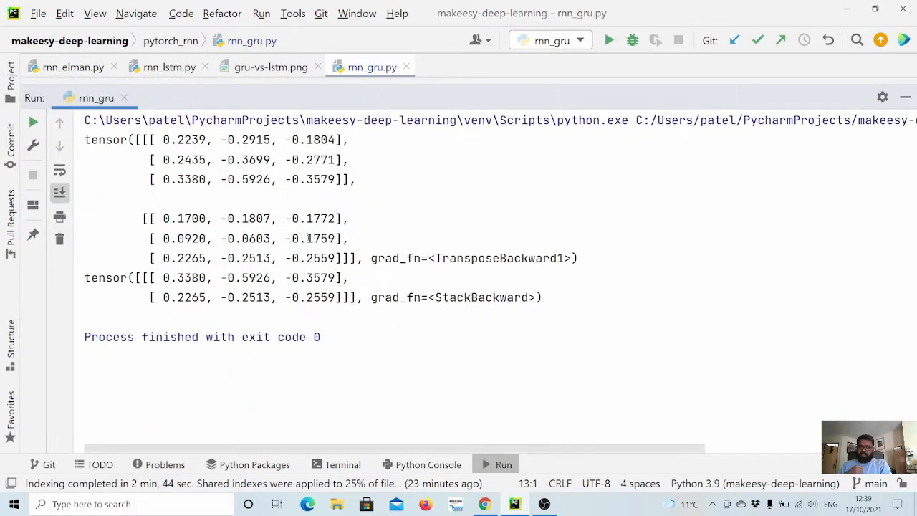
{"action": "left_click_drag", "start_coordinate": [394, 92], "coordinate": [394, 193]}
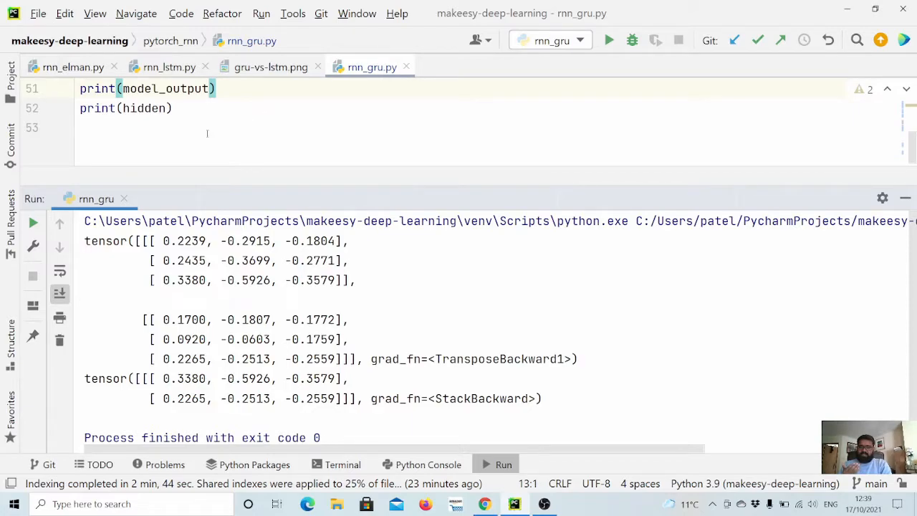
{"action": "scroll", "coordinate": [207, 134], "scroll_direction": "up", "scroll_amount": 3}
{"action": "scroll", "coordinate": [207, 133], "scroll_direction": "up", "scroll_amount": 2}
{"action": "scroll", "coordinate": [207, 133], "scroll_direction": "up", "scroll_amount": 3}
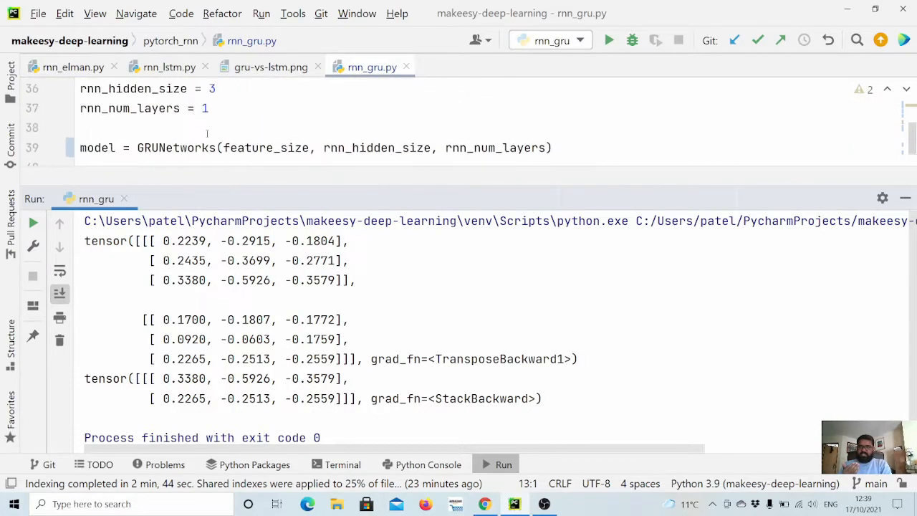
{"action": "scroll", "coordinate": [207, 133], "scroll_direction": "up", "scroll_amount": 2}
{"action": "scroll", "coordinate": [207, 133], "scroll_direction": "up", "scroll_amount": 1}
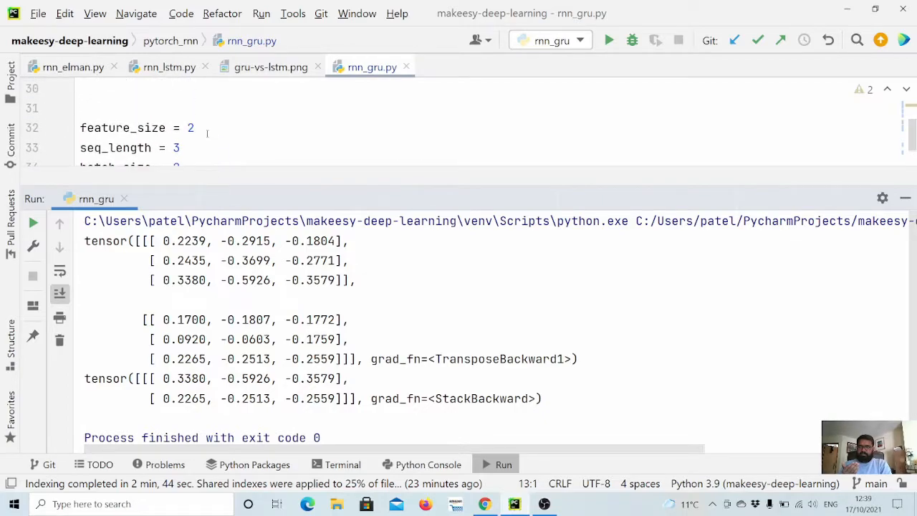
{"action": "scroll", "coordinate": [166, 139], "scroll_direction": "down", "scroll_amount": 3}
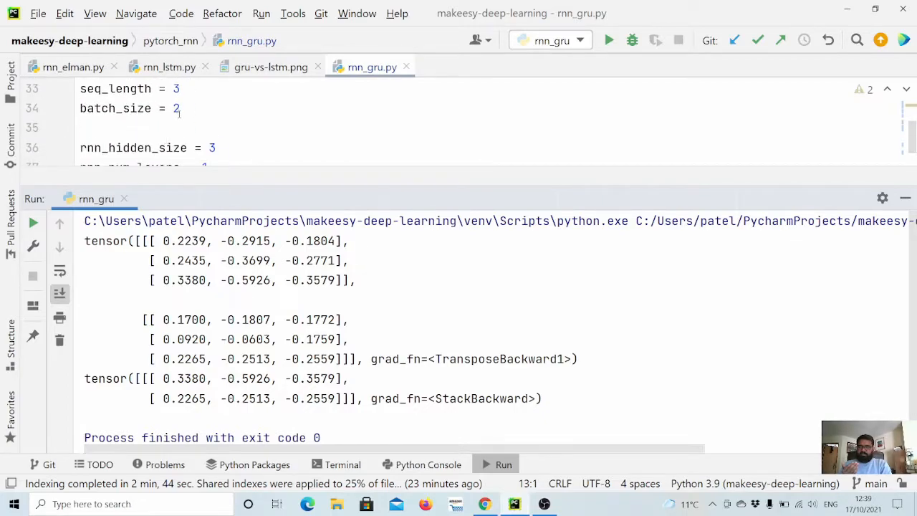
{"action": "double_click", "coordinate": [175, 108]}
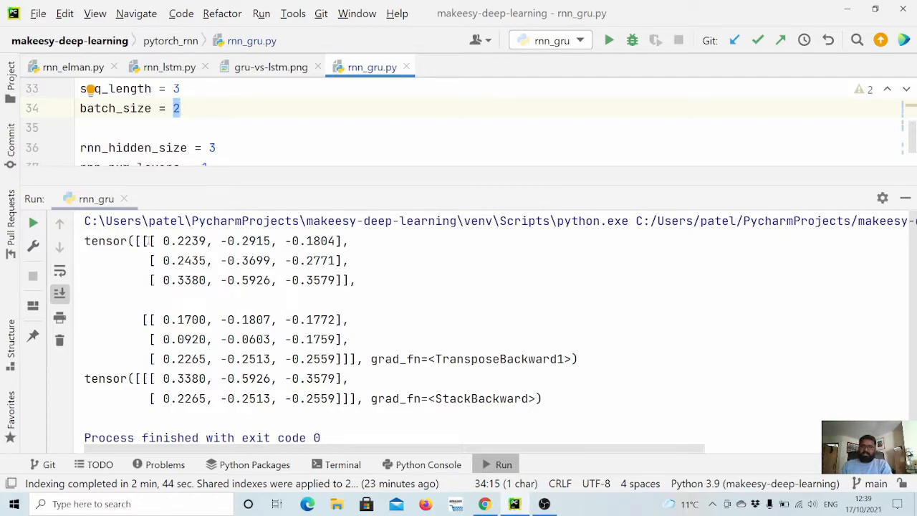
Step: Highlight the first sequence's three time-step output vectors in the Run console
{"action": "left_click_drag", "start_coordinate": [149, 241], "coordinate": [353, 242]}
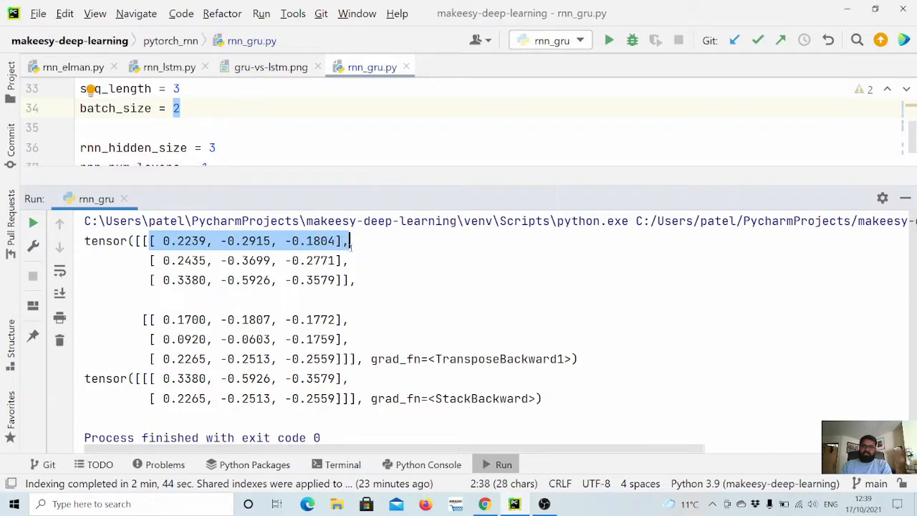
{"action": "left_click_drag", "start_coordinate": [149, 261], "coordinate": [351, 261]}
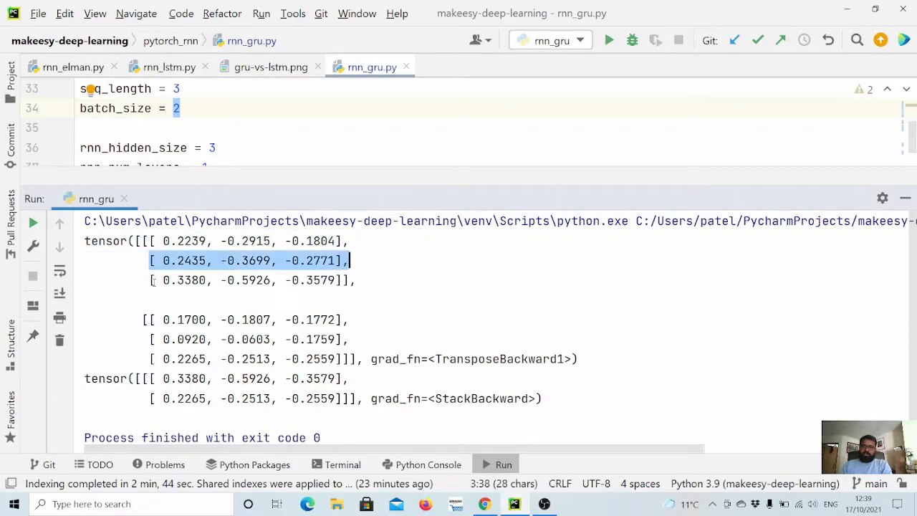
{"action": "left_click_drag", "start_coordinate": [150, 280], "coordinate": [358, 280]}
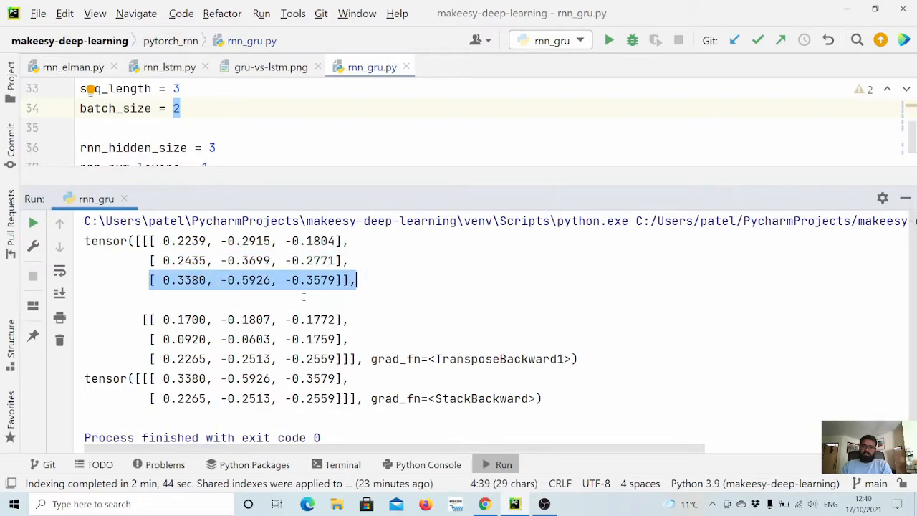
{"action": "left_click", "coordinate": [301, 298]}
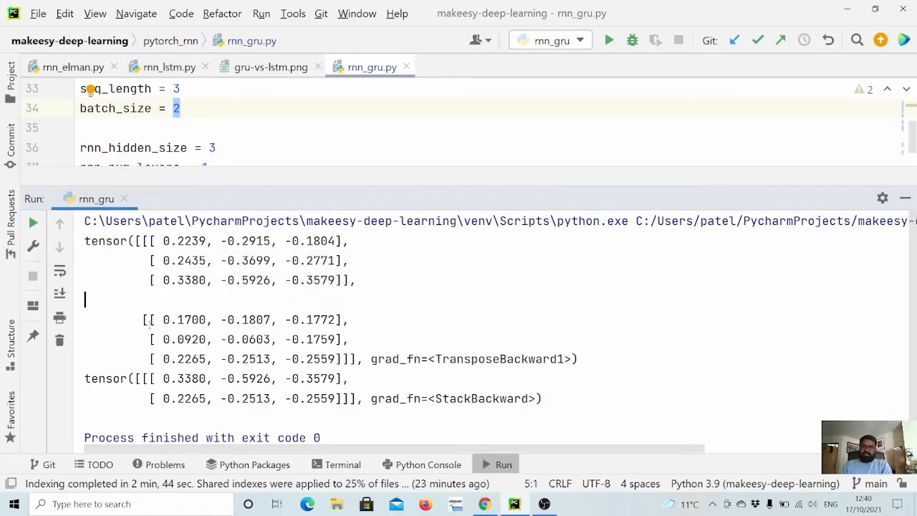
Step: Match the second sequence's outputs and the two final hidden state rows, then give the editor more room than the output
{"action": "left_click_drag", "start_coordinate": [147, 320], "coordinate": [350, 359]}
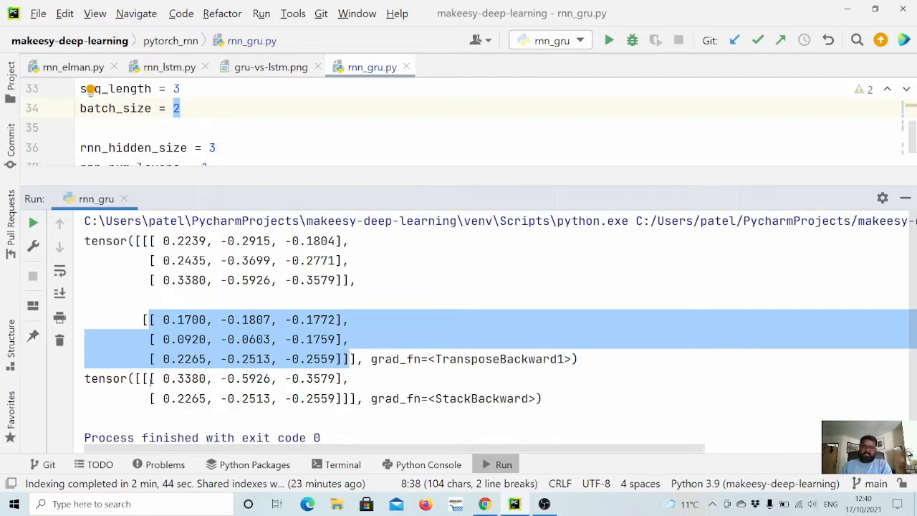
{"action": "left_click_drag", "start_coordinate": [150, 378], "coordinate": [346, 398]}
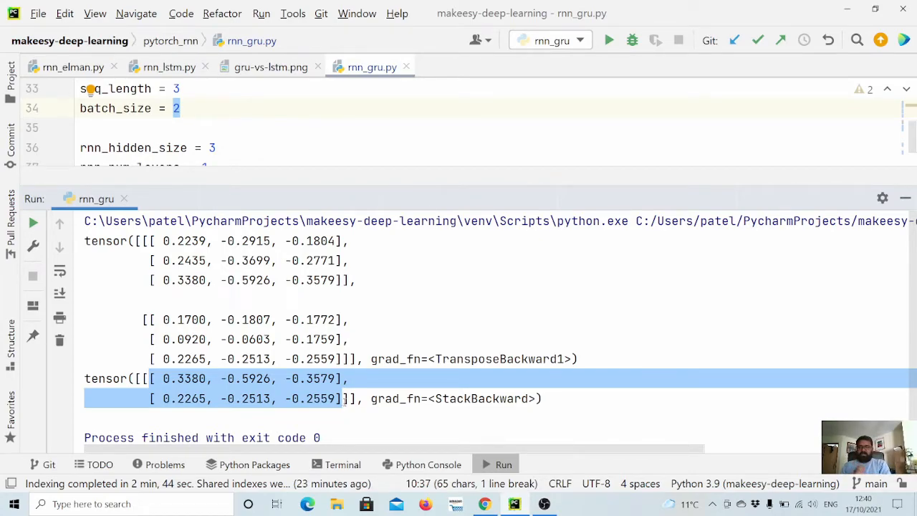
{"action": "left_click", "coordinate": [314, 417]}
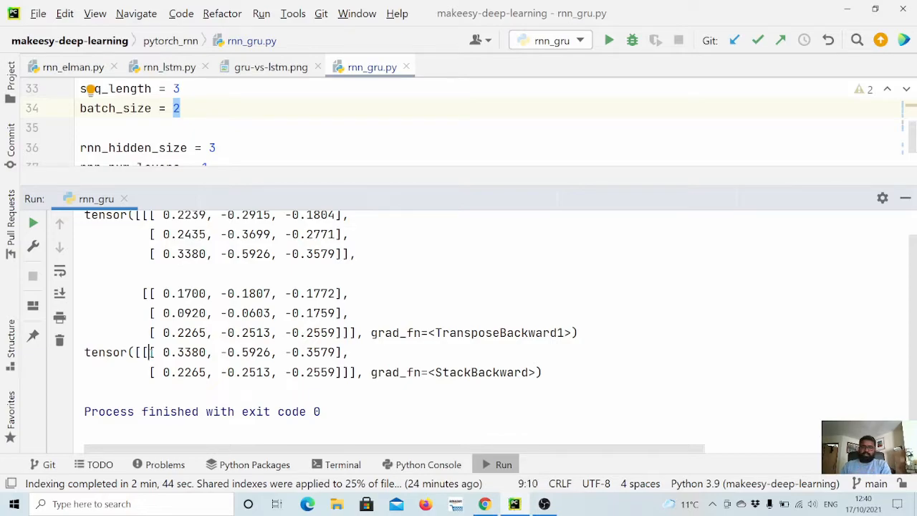
{"action": "left_click_drag", "start_coordinate": [149, 352], "coordinate": [349, 372]}
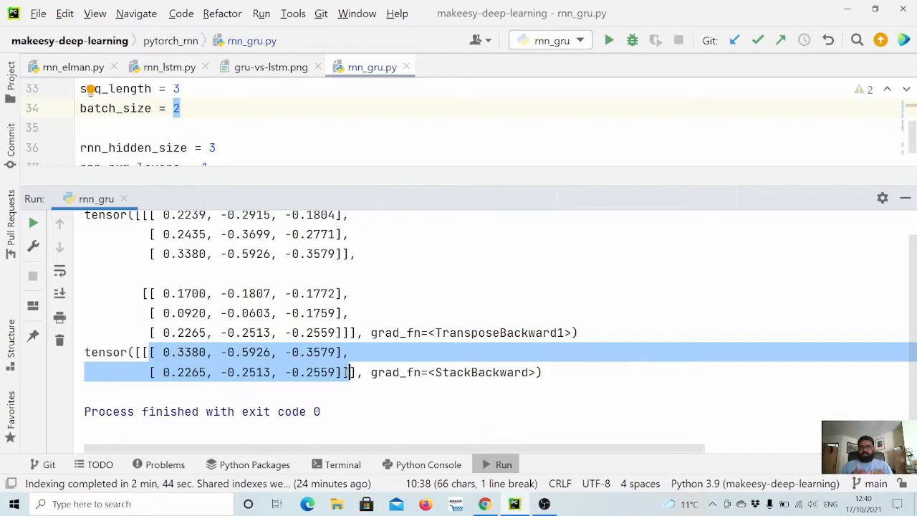
{"action": "left_click", "coordinate": [328, 408]}
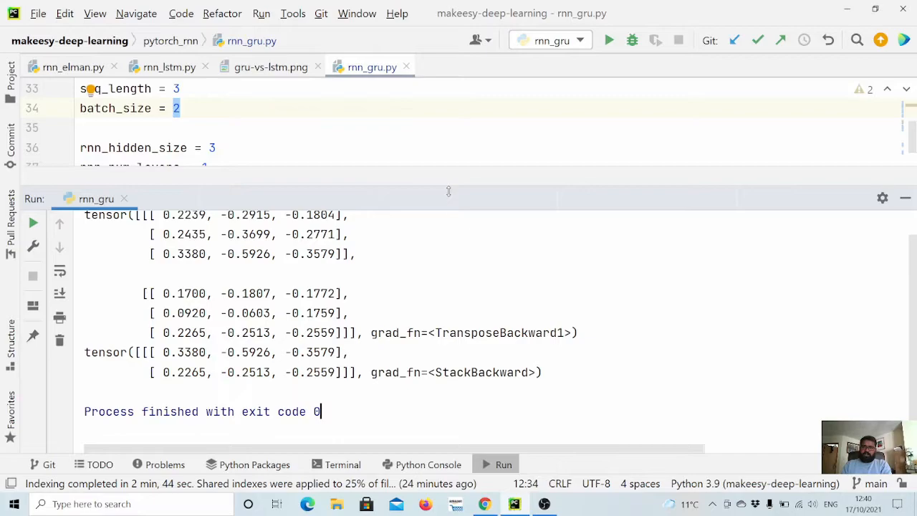
{"action": "left_click_drag", "start_coordinate": [447, 191], "coordinate": [446, 401]}
Step: Scroll back to the GRU docstring and highlight n_t's alternate names New Gate and Current Memory Gate
{"action": "left_click", "coordinate": [383, 305]}
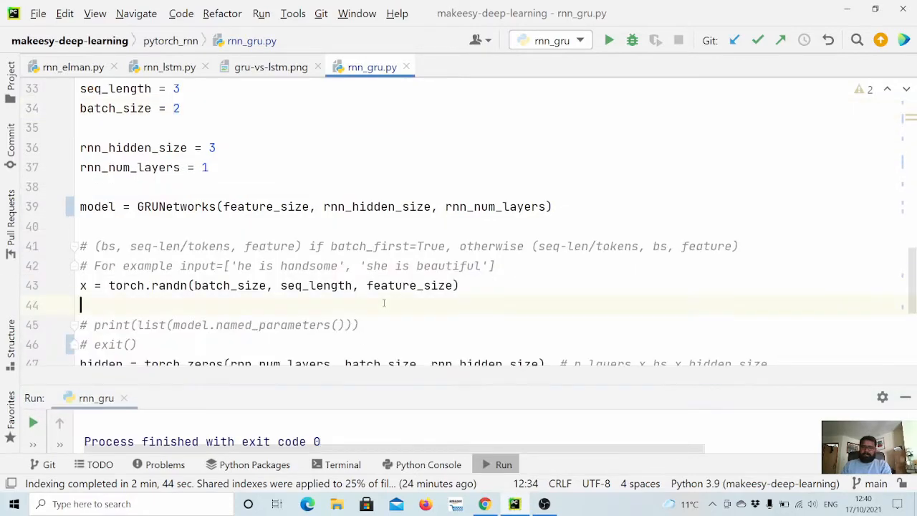
{"action": "scroll", "coordinate": [383, 303], "scroll_direction": "up", "scroll_amount": 4}
{"action": "scroll", "coordinate": [383, 302], "scroll_direction": "up", "scroll_amount": 5}
{"action": "scroll", "coordinate": [384, 303], "scroll_direction": "up", "scroll_amount": 3}
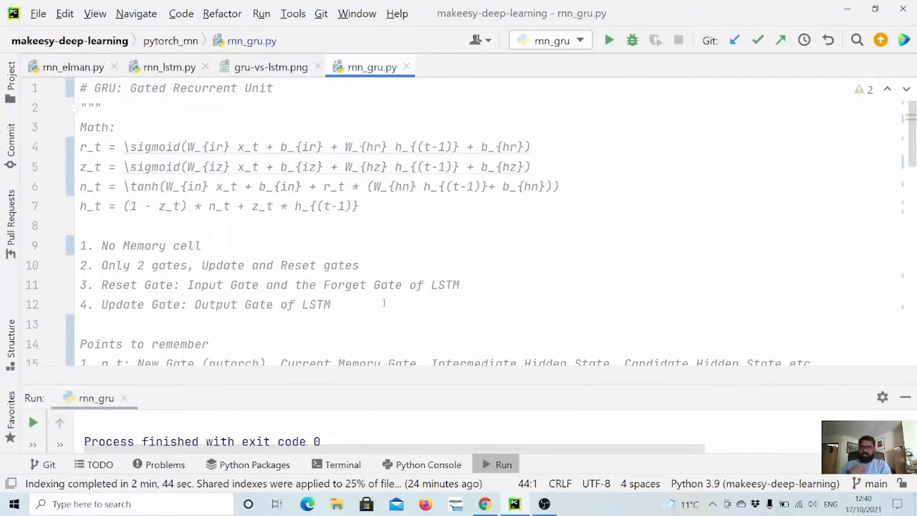
{"action": "scroll", "coordinate": [384, 303], "scroll_direction": "down", "scroll_amount": 2}
{"action": "left_click", "coordinate": [240, 294]}
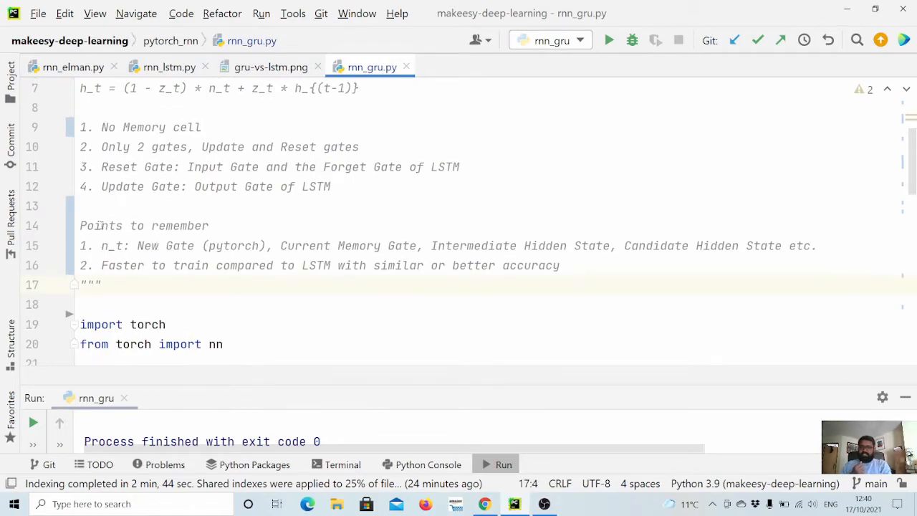
{"action": "scroll", "coordinate": [383, 215], "scroll_direction": "up", "scroll_amount": 1}
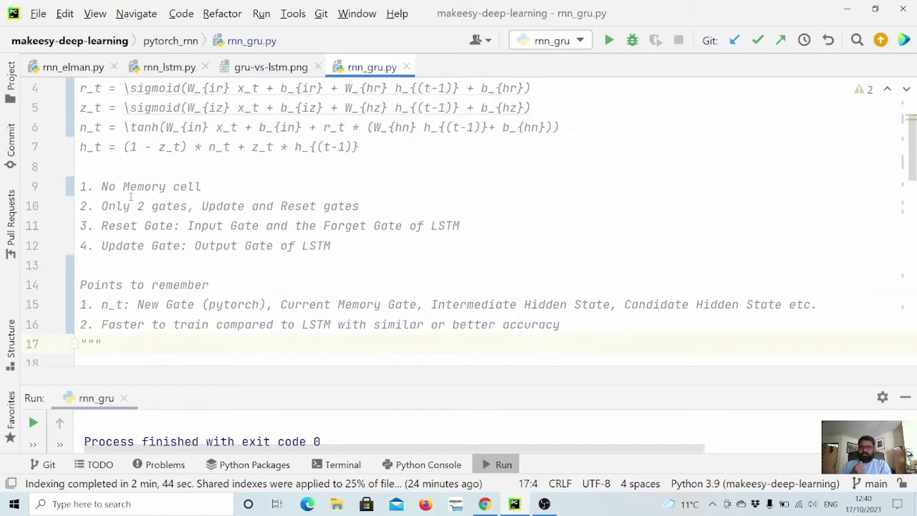
{"action": "double_click", "coordinate": [97, 127]}
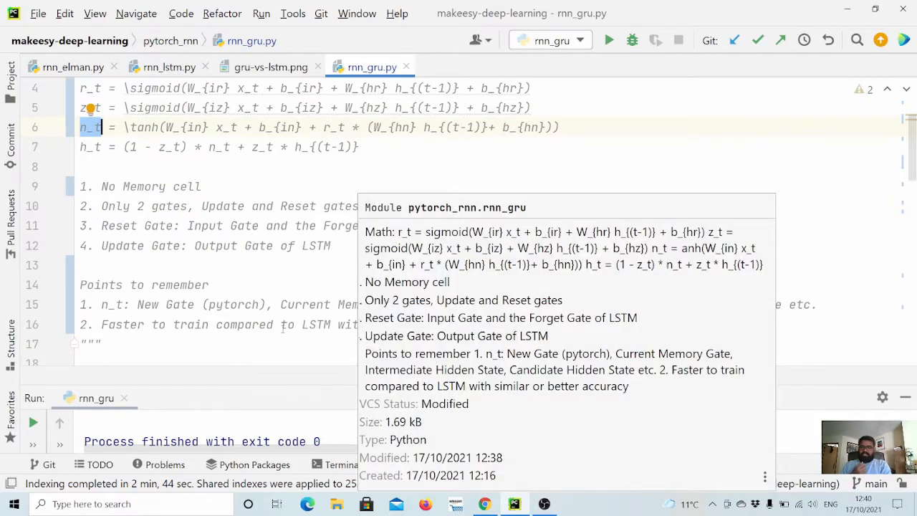
{"action": "left_click", "coordinate": [102, 344]}
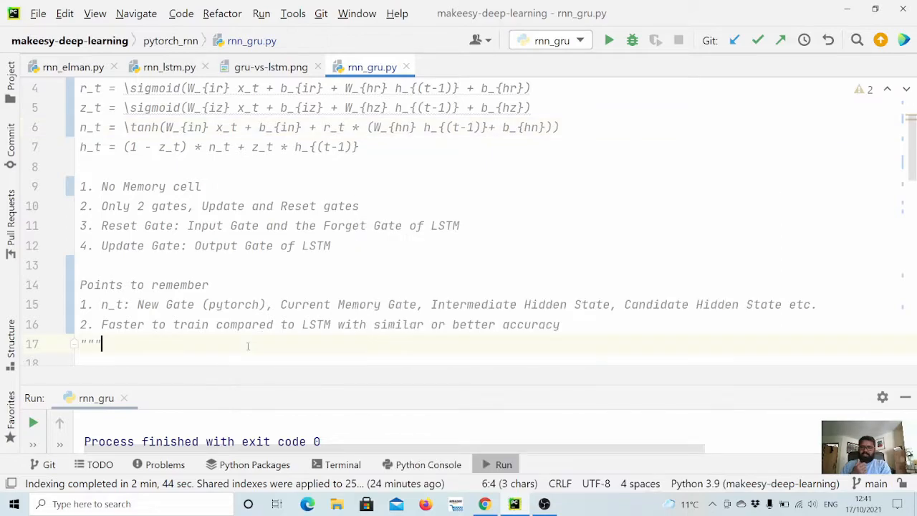
{"action": "left_click_drag", "start_coordinate": [138, 305], "coordinate": [197, 304]}
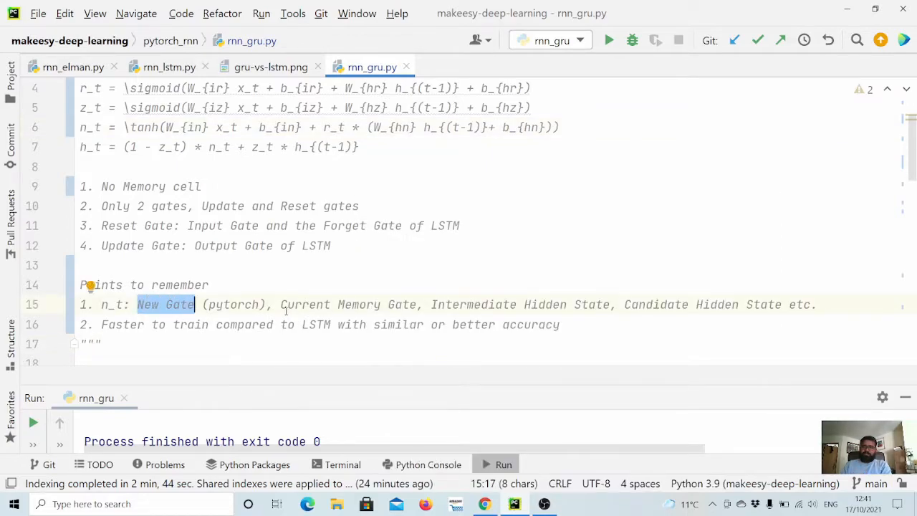
{"action": "left_click_drag", "start_coordinate": [281, 304], "coordinate": [419, 305]}
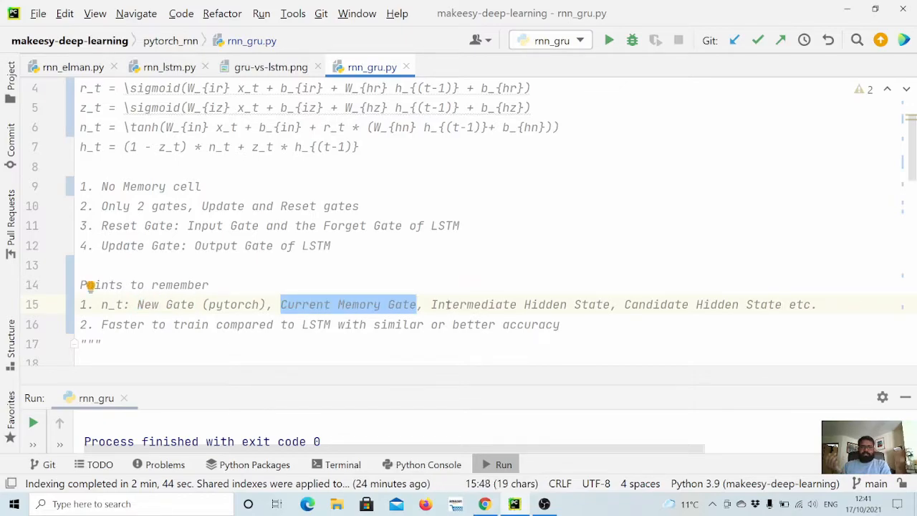
{"action": "mouse_move", "coordinate": [448, 308]}
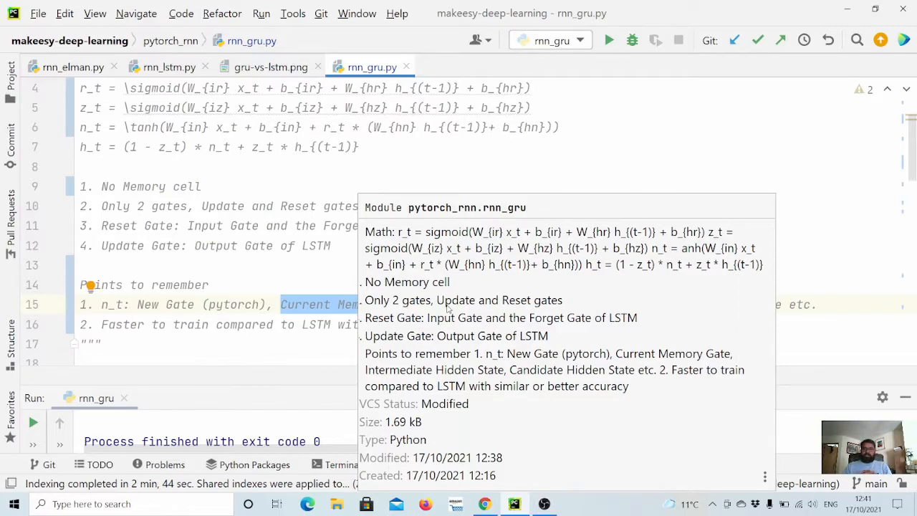
{"action": "left_click", "coordinate": [100, 343]}
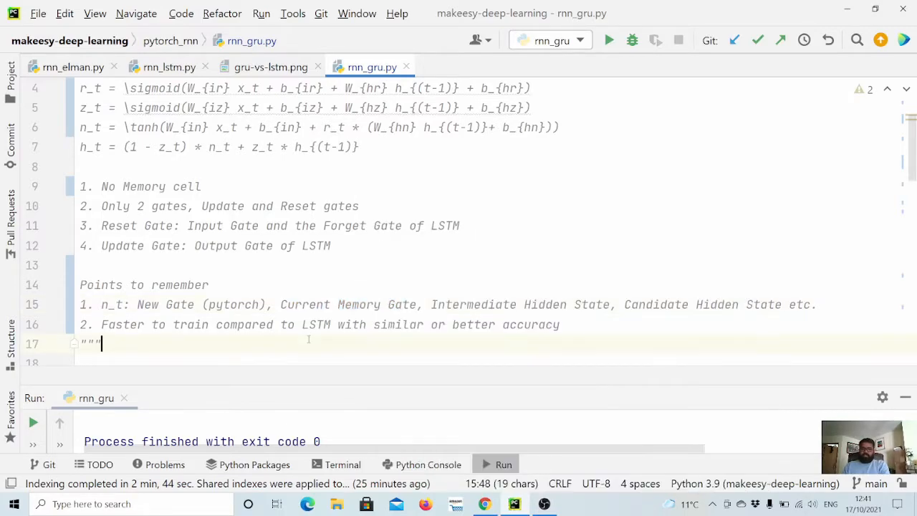
{"action": "scroll", "coordinate": [308, 339], "scroll_direction": "down", "scroll_amount": 3}
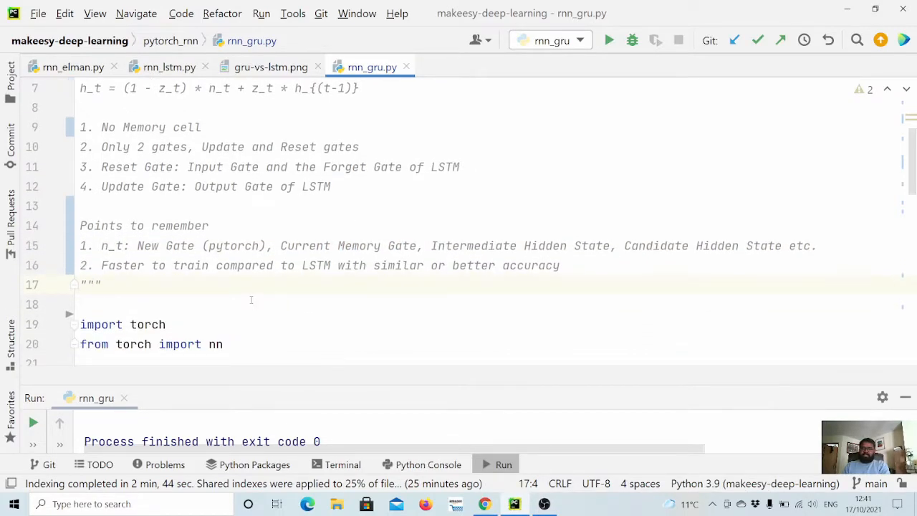
{"action": "key", "text": "Down"}
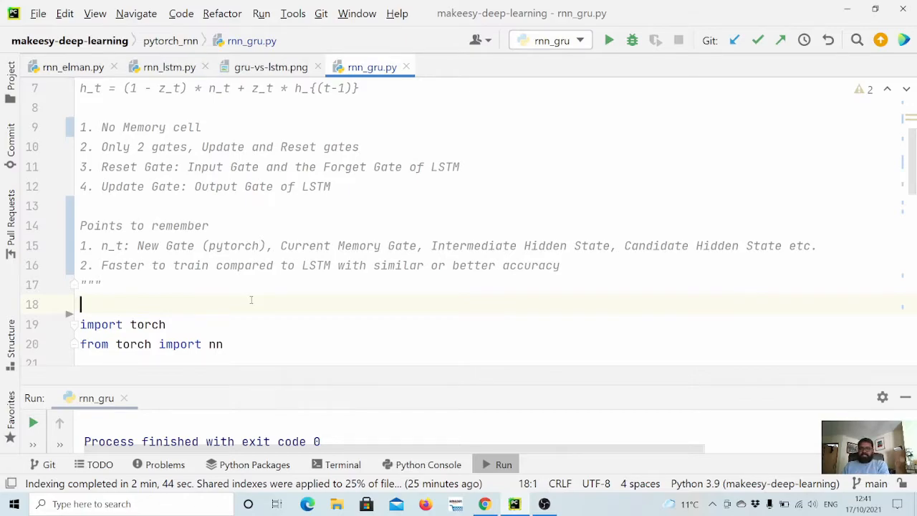
{"action": "scroll", "coordinate": [251, 299], "scroll_direction": "up", "scroll_amount": 1}
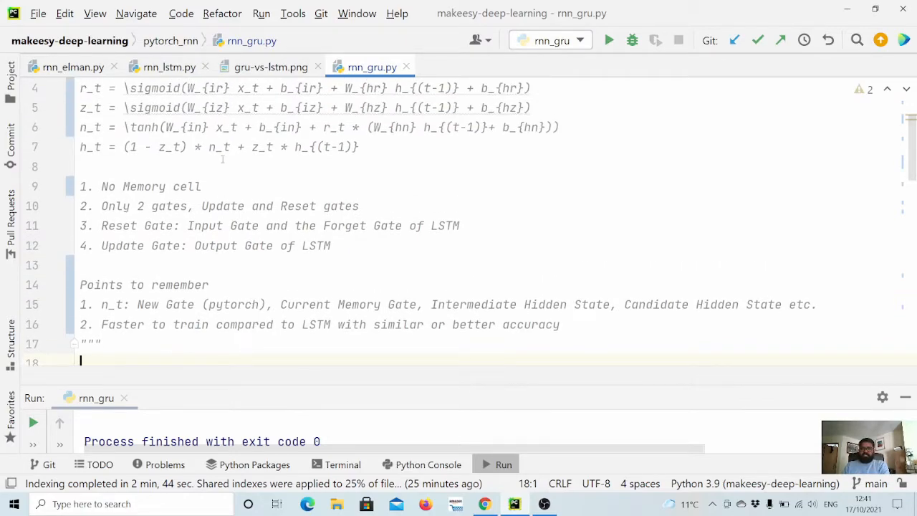